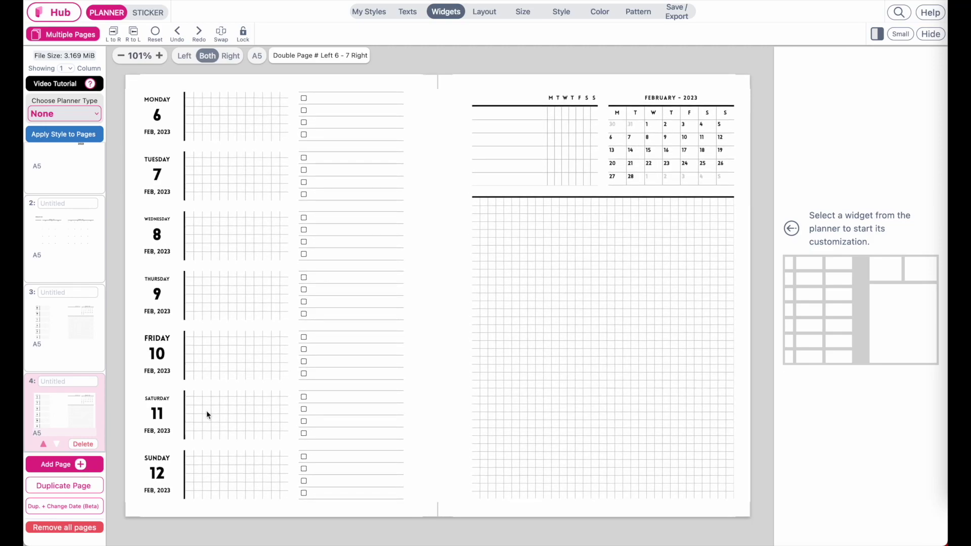
# Step: Duplicate the weekly spread with date change eight times, covering Feb 13–19 through Apr 3–9, 2023
pyautogui.click(66, 506)
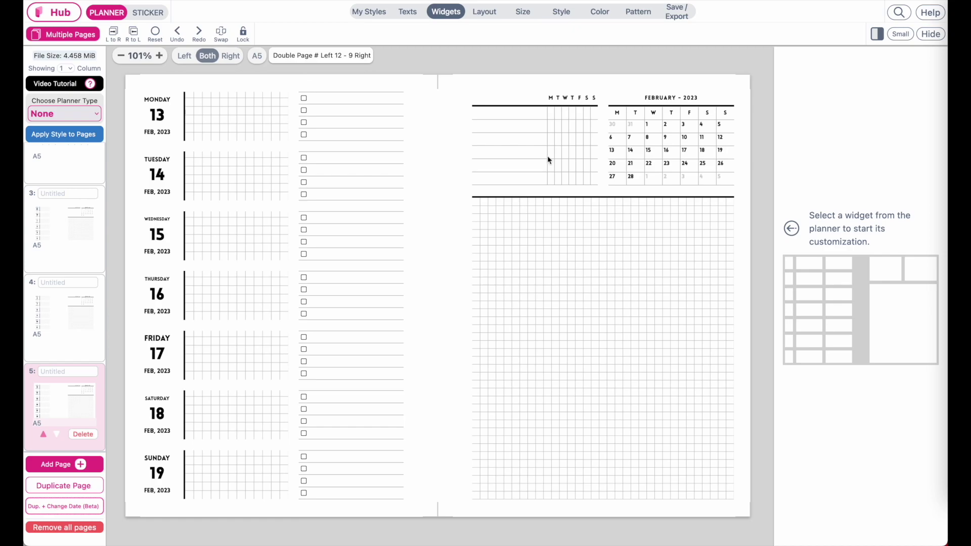
pyautogui.click(50, 510)
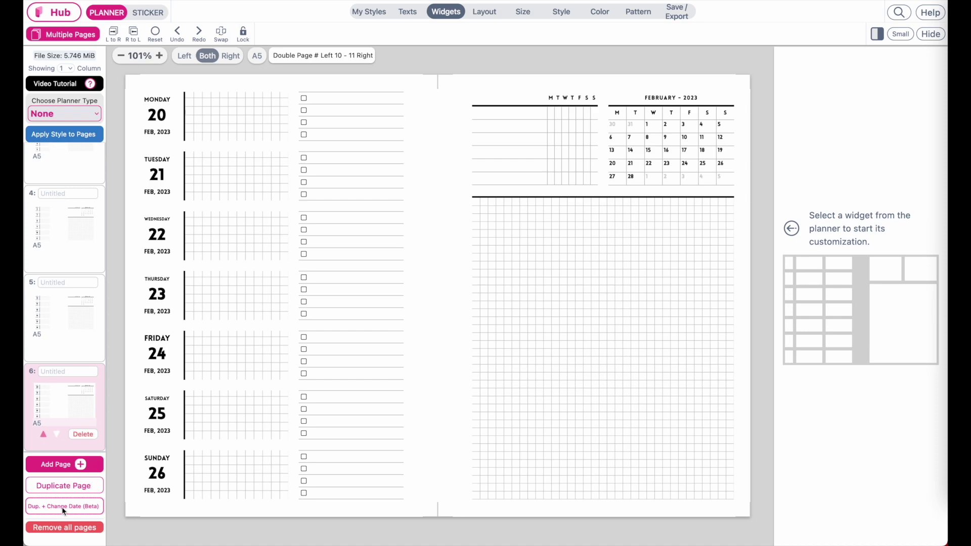
pyautogui.click(62, 507)
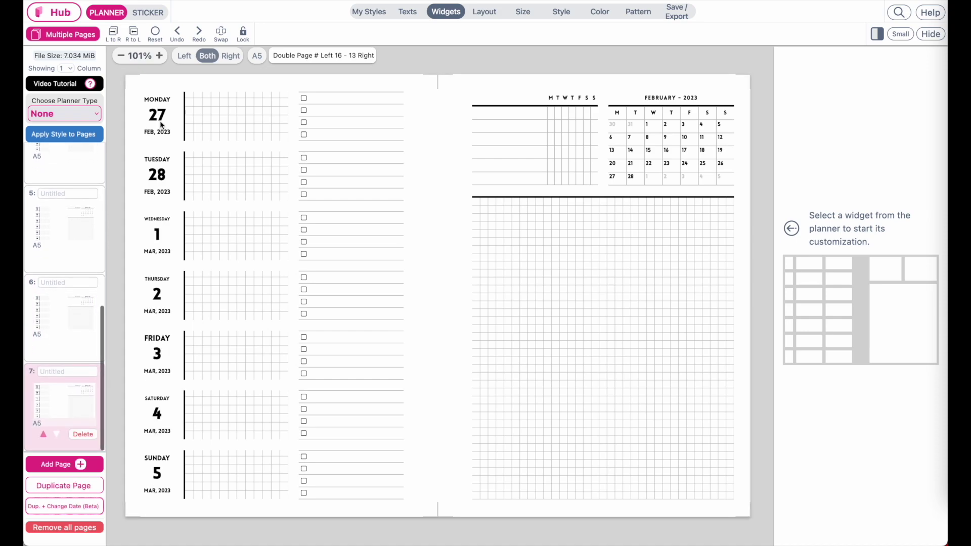
pyautogui.click(45, 508)
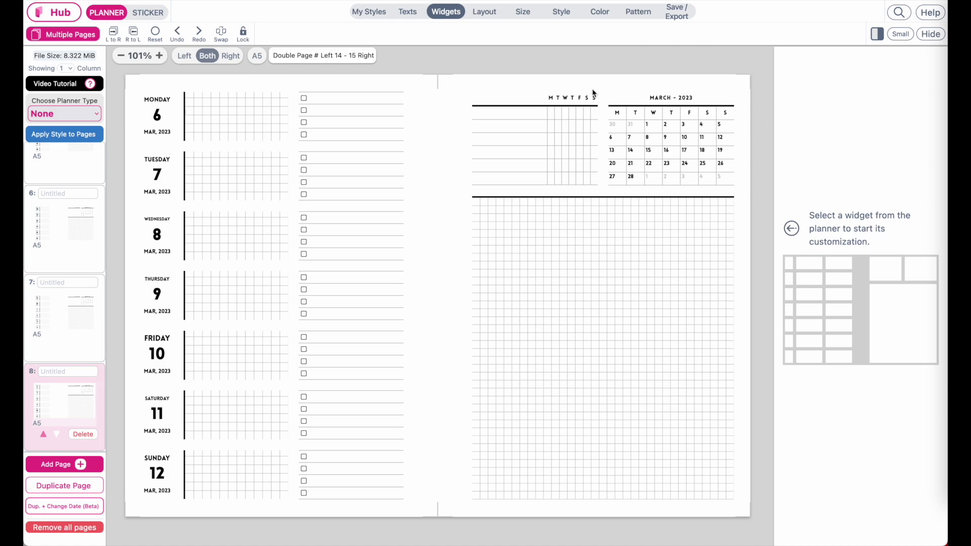
pyautogui.click(53, 508)
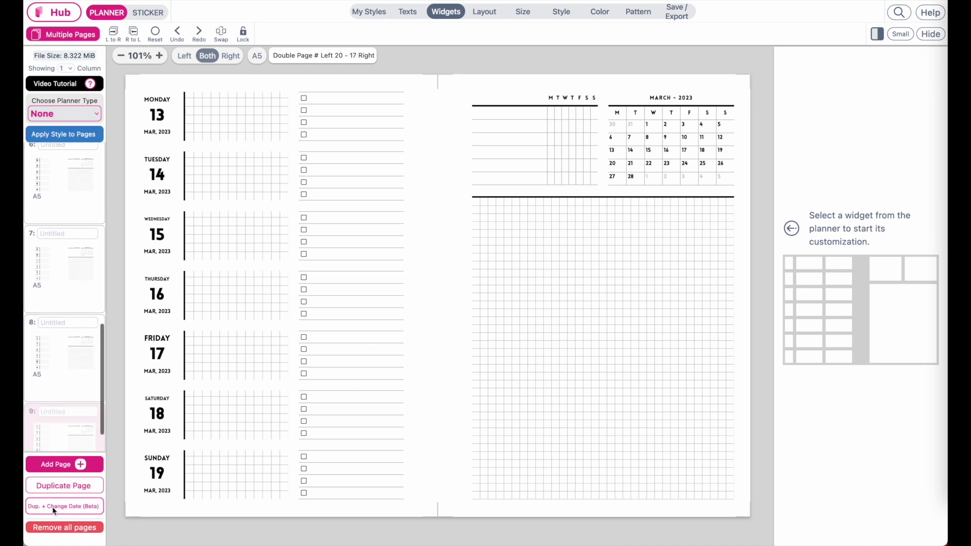
pyautogui.click(52, 506)
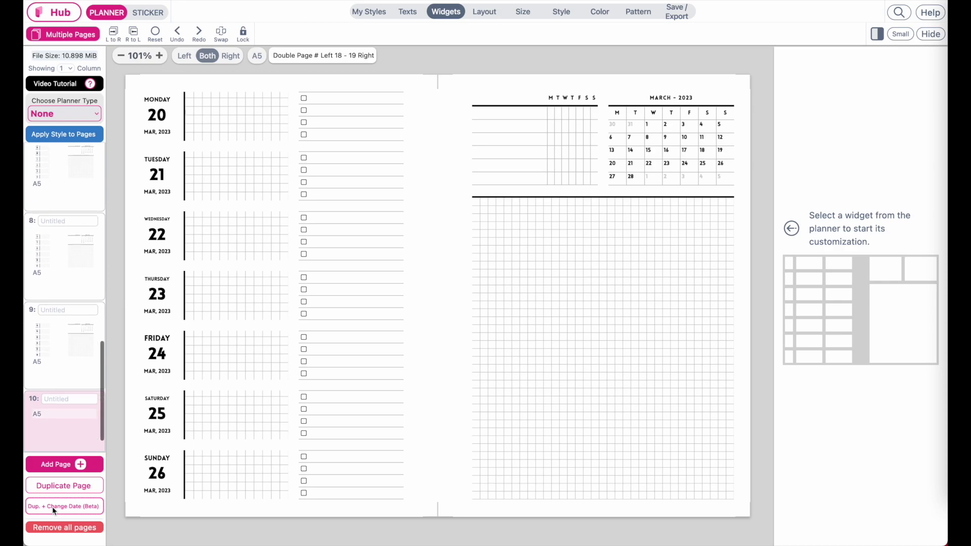
pyautogui.click(53, 507)
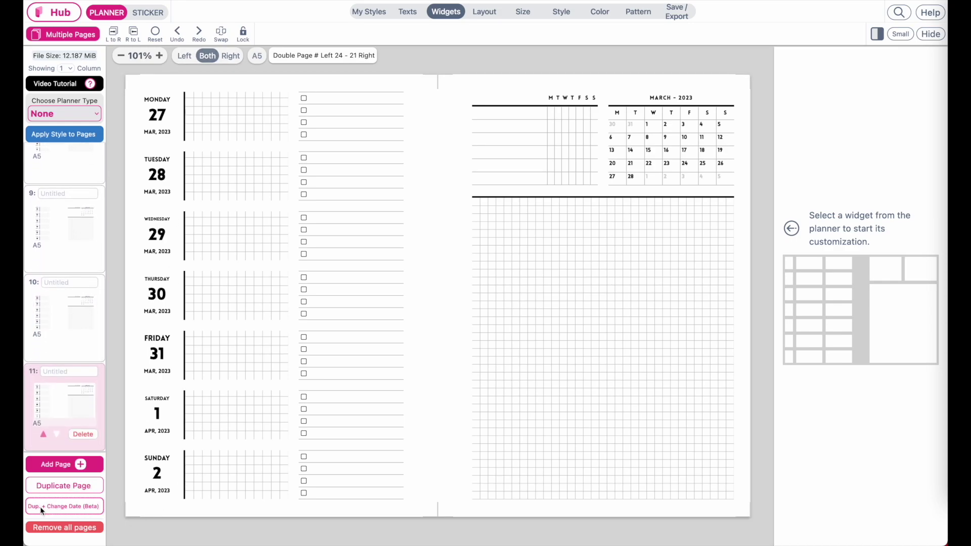
pyautogui.click(59, 509)
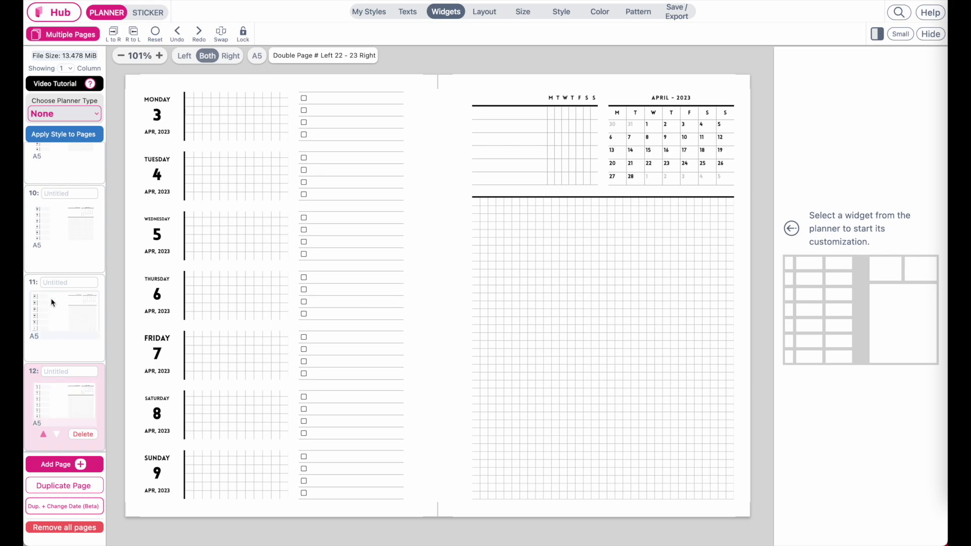
# Step: Check the Mar 27–Apr 2 and Apr 3–9 spreads on pages 11 and 12
pyautogui.click(54, 311)
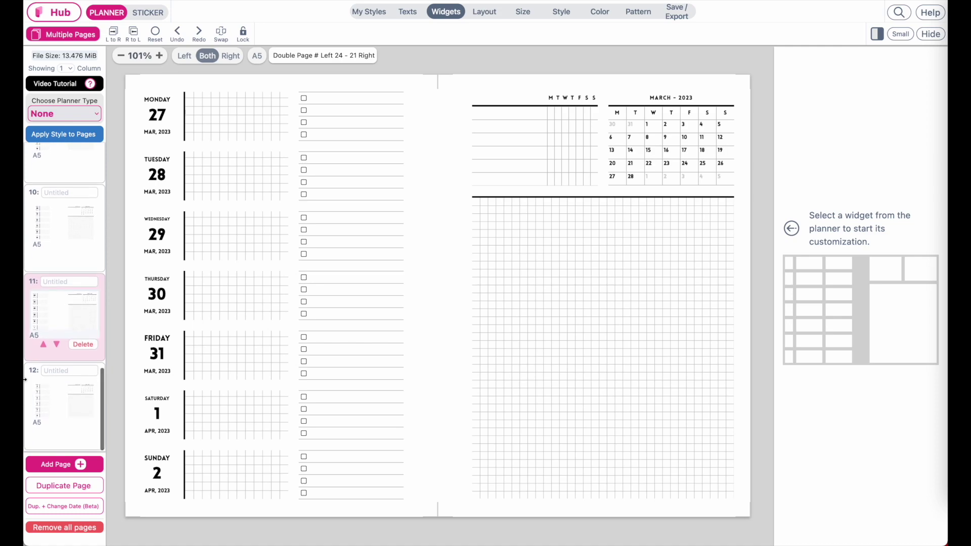
pyautogui.click(59, 414)
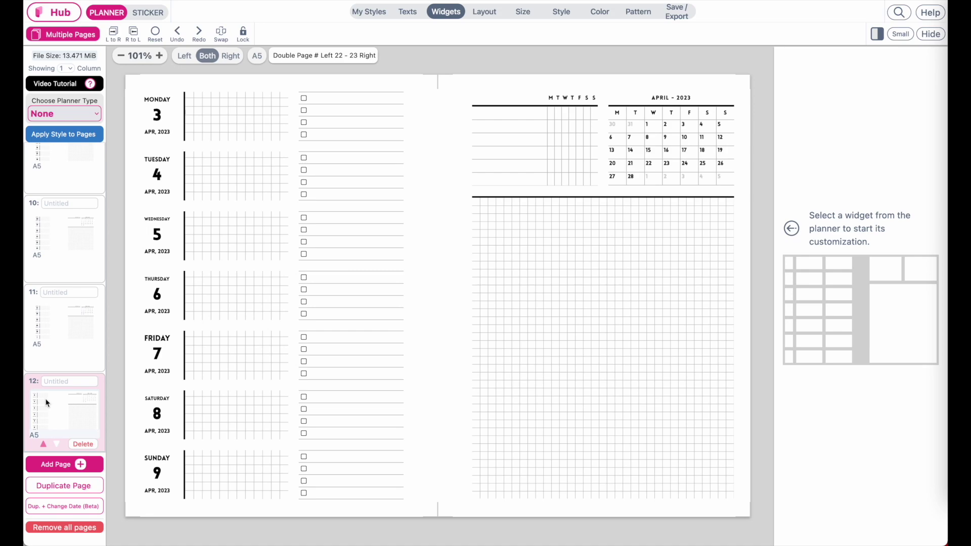
pyautogui.scroll(15, 47, 403)
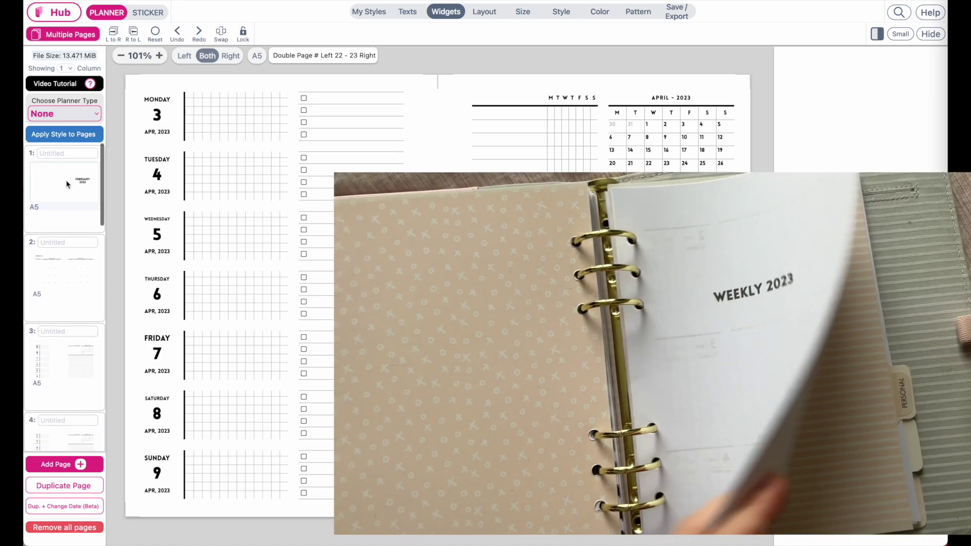
# Step: Review the title page, the February 2023 monthly calendar and the Jan 30–Feb 5 week
pyautogui.click(67, 185)
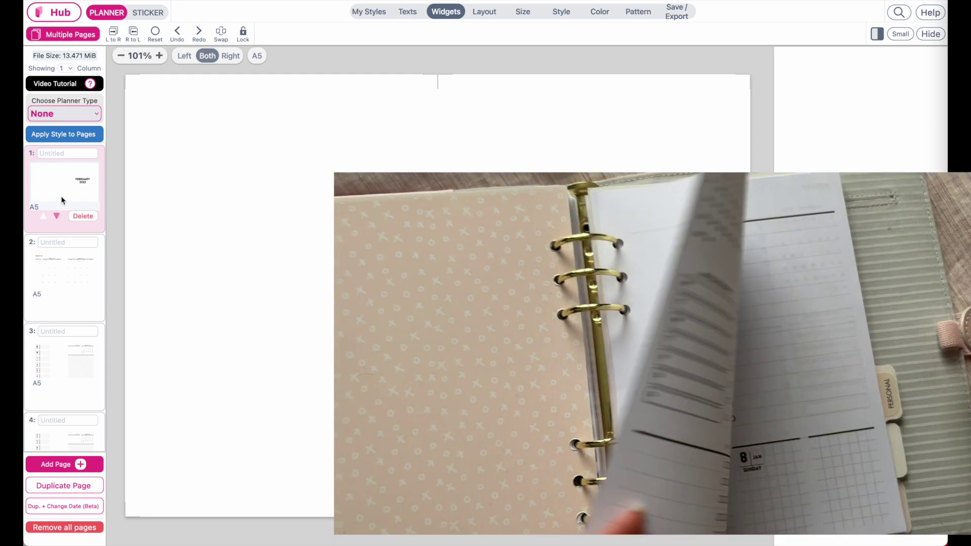
pyautogui.click(62, 364)
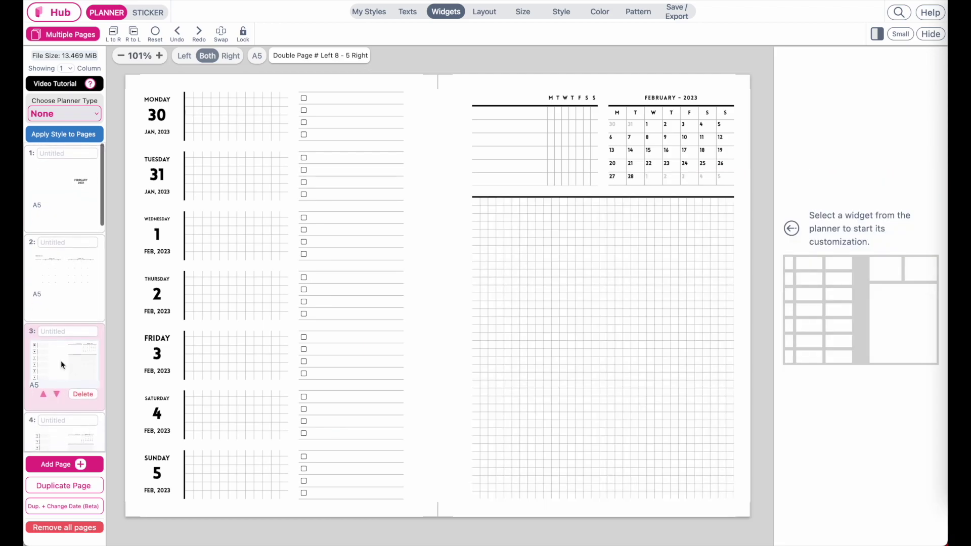
pyautogui.click(64, 177)
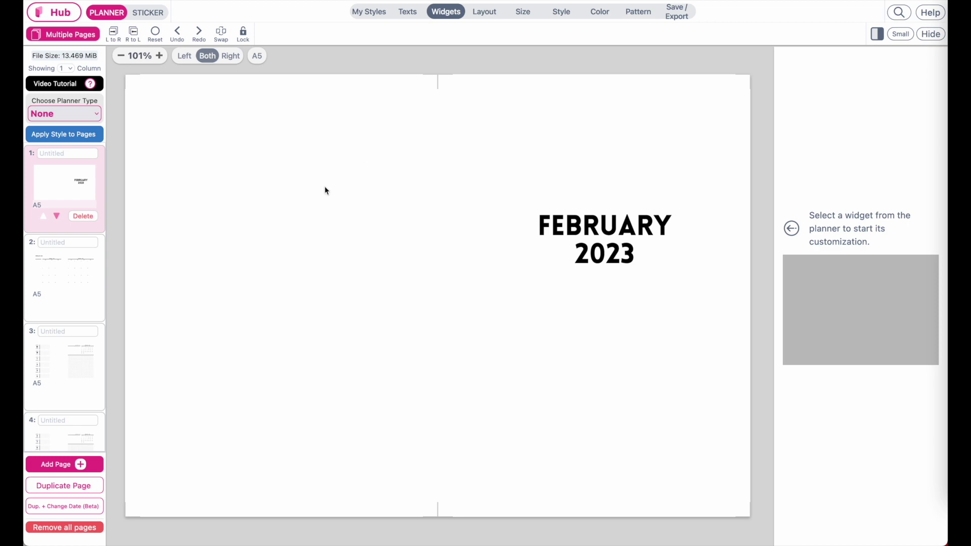
pyautogui.hscroll(2, 685, 270)
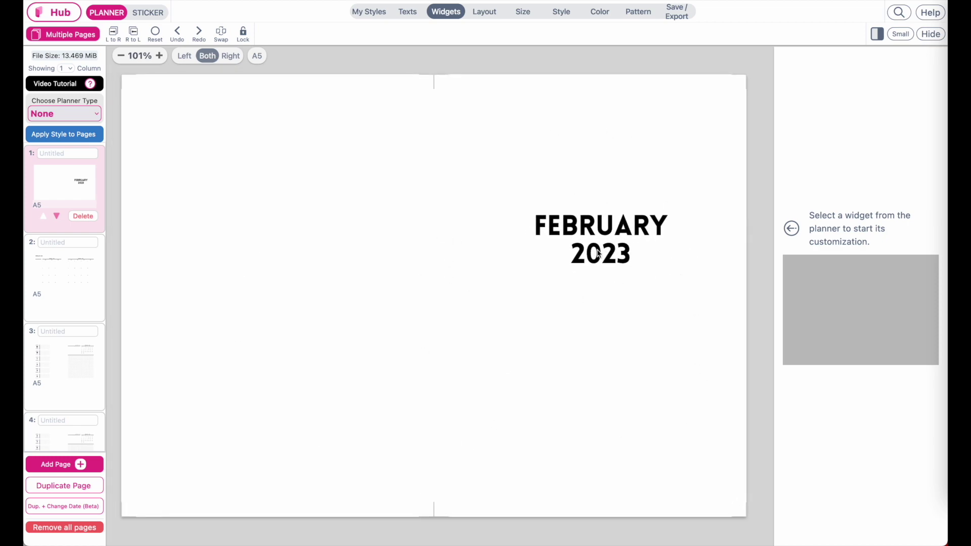
pyautogui.click(66, 268)
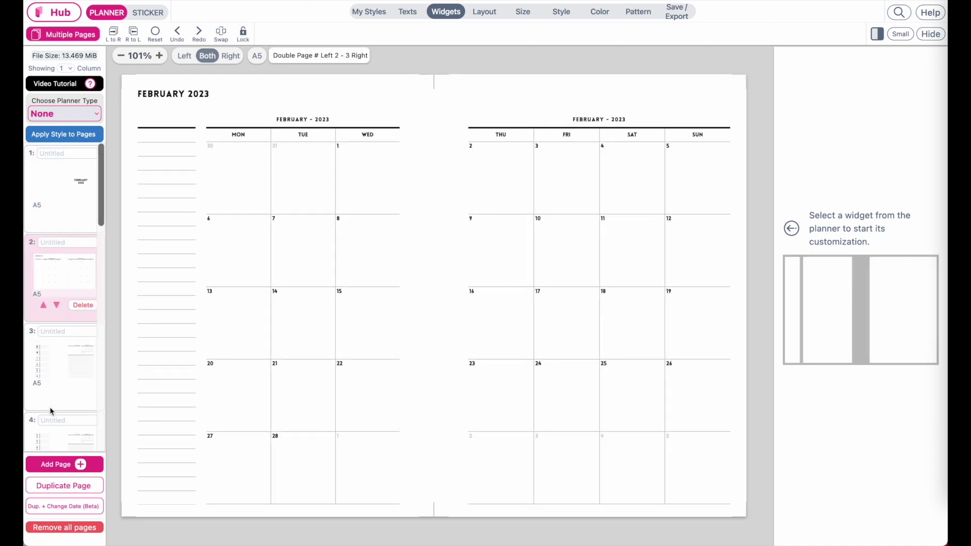
pyautogui.click(56, 363)
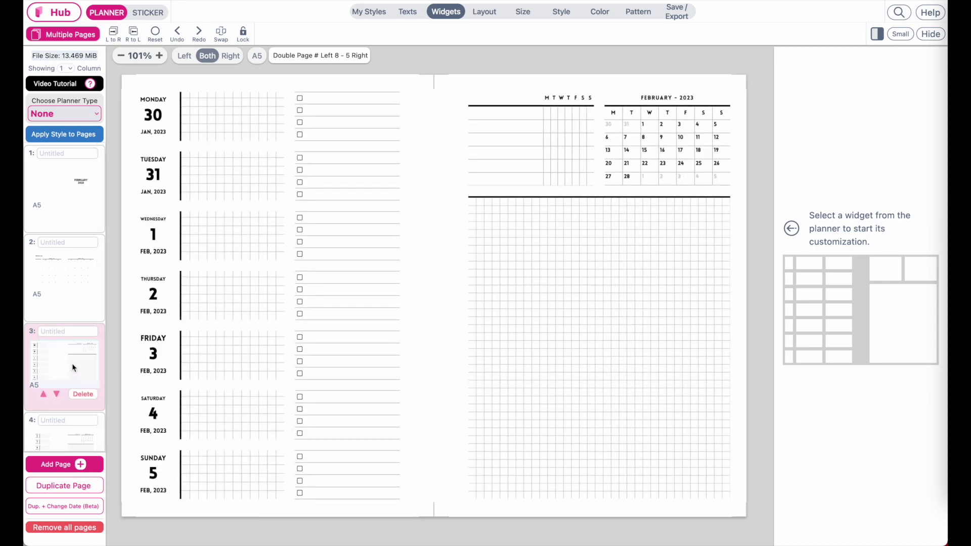
# Step: Delete the February monthly calendar page and check the week now in second place
pyautogui.click(63, 268)
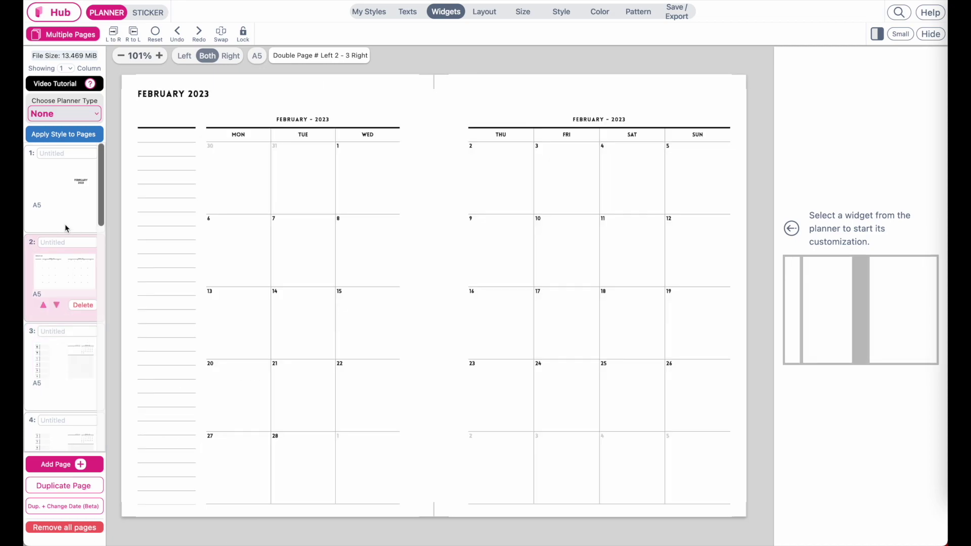
pyautogui.click(84, 305)
pyautogui.click(70, 303)
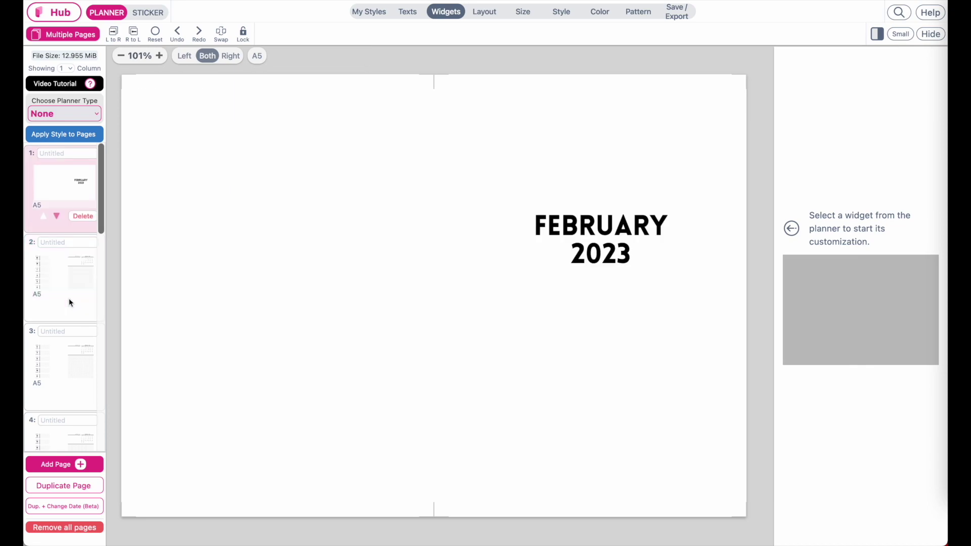
pyautogui.click(47, 267)
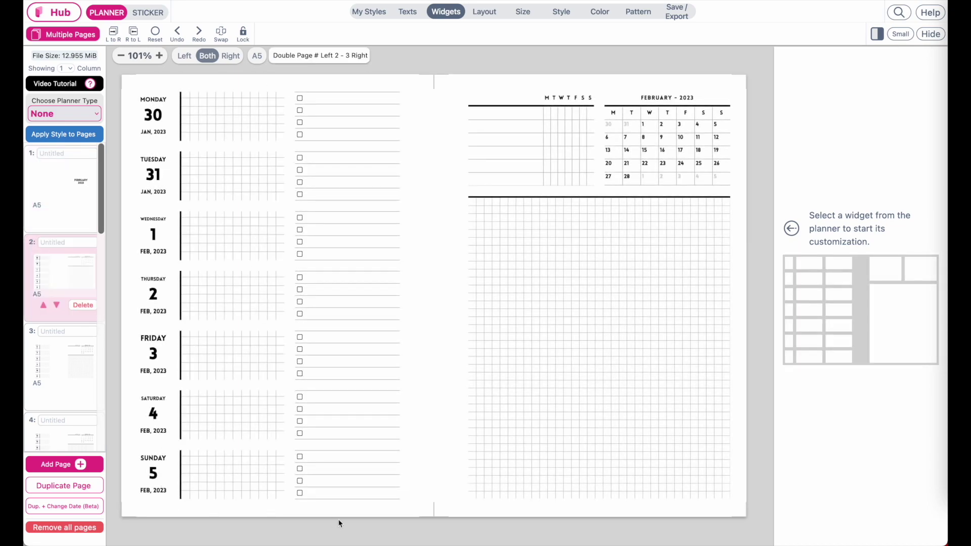
pyautogui.scroll(-1, 62, 368)
pyautogui.scroll(-3, 62, 368)
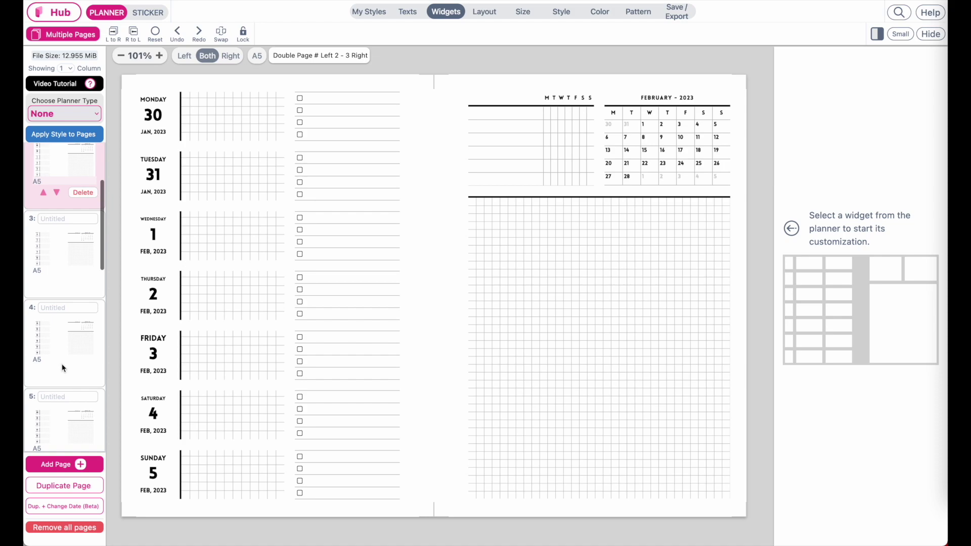
pyautogui.scroll(-3, 62, 363)
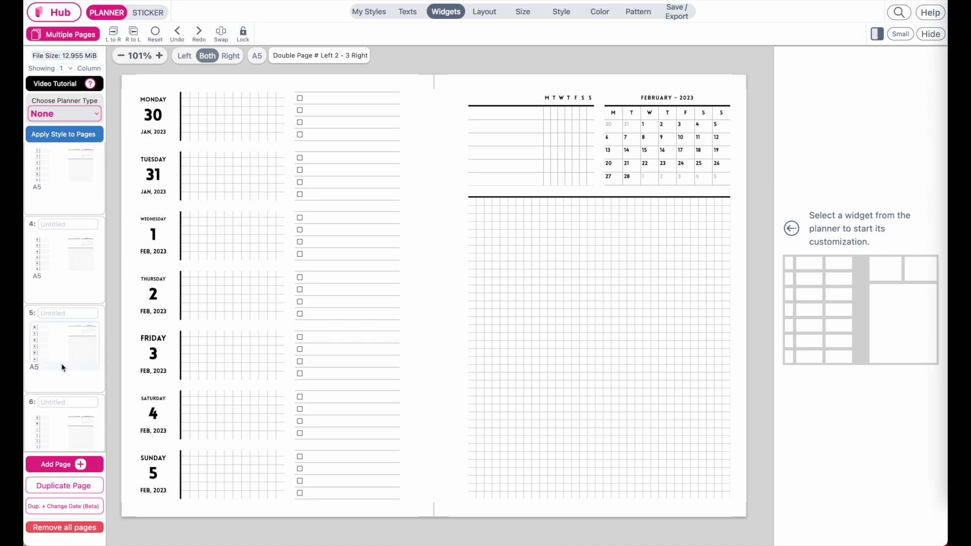
pyautogui.click(56, 21)
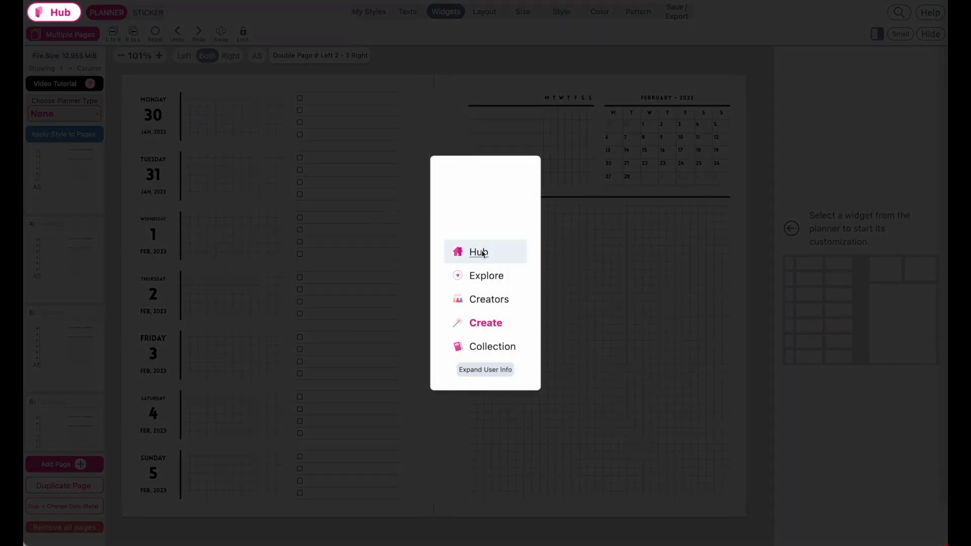
# Step: Go to the Planify Pro hub and open the starter templates collection
pyautogui.click(480, 252)
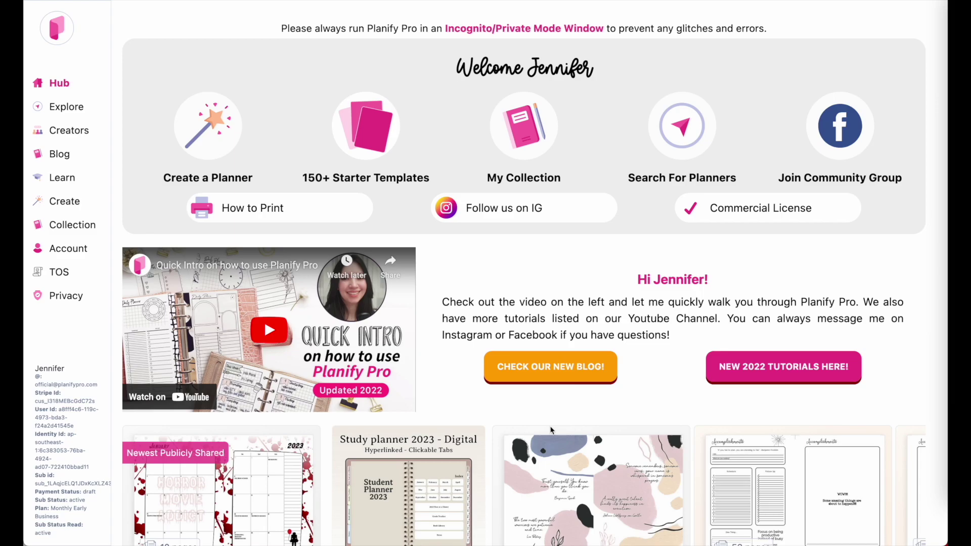
pyautogui.scroll(-6, 550, 429)
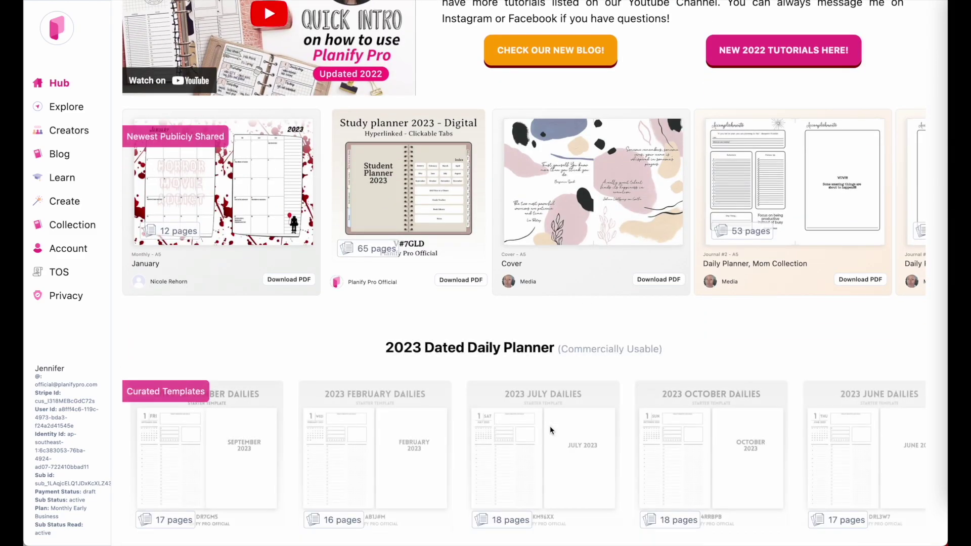
pyautogui.scroll(6, 550, 425)
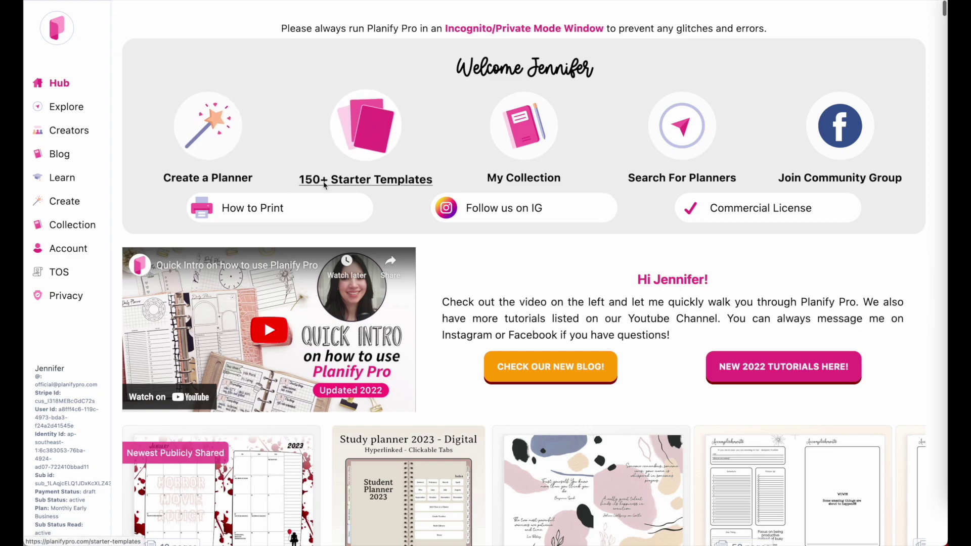
pyautogui.click(368, 123)
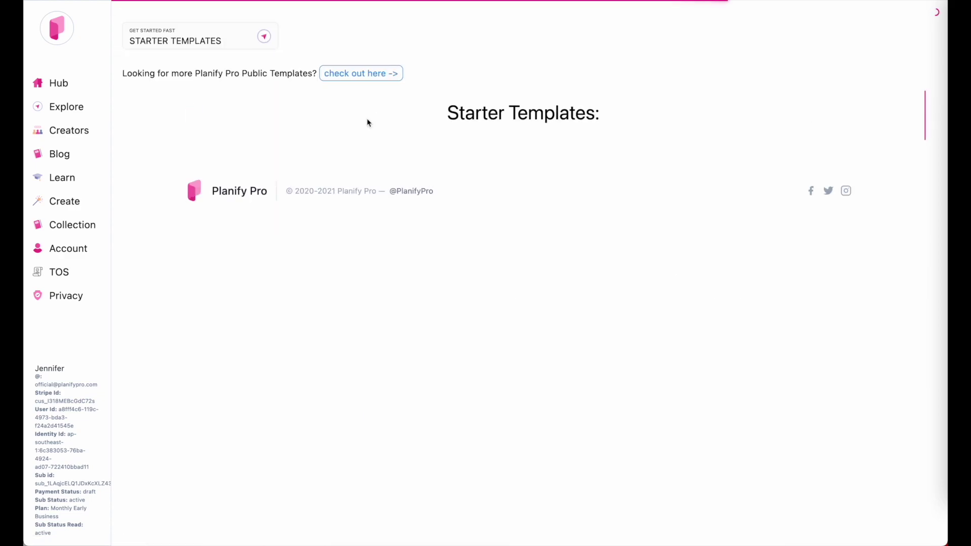
# Step: Browse the starter gallery and pick the Weekly Starter planner template
pyautogui.scroll(-3, 575, 205)
pyautogui.scroll(-20, 575, 204)
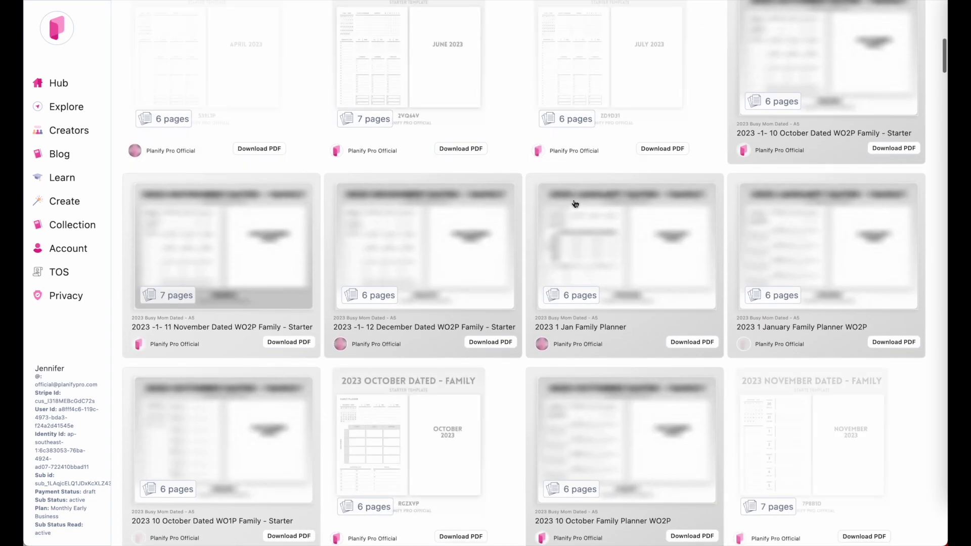
pyautogui.scroll(-20, 575, 205)
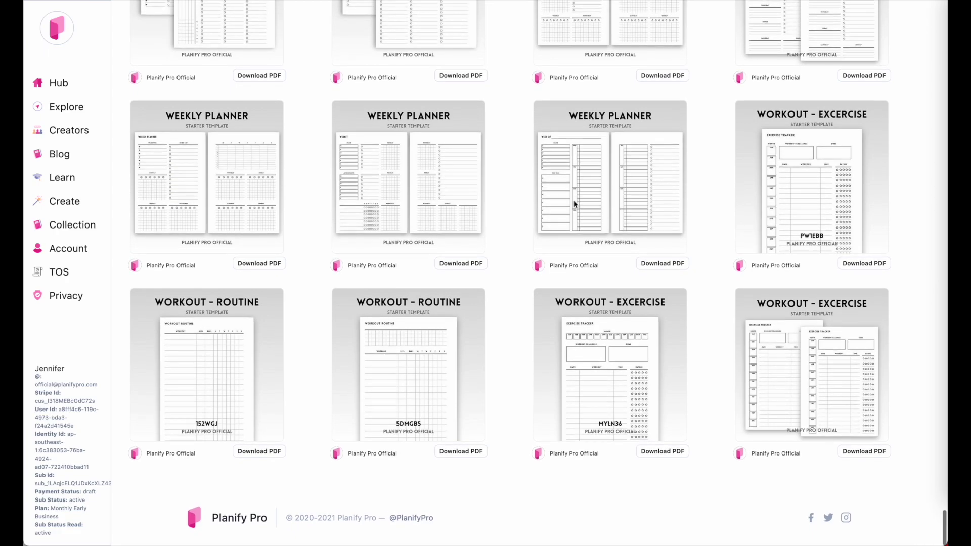
pyautogui.scroll(10, 574, 203)
pyautogui.scroll(-10, 573, 204)
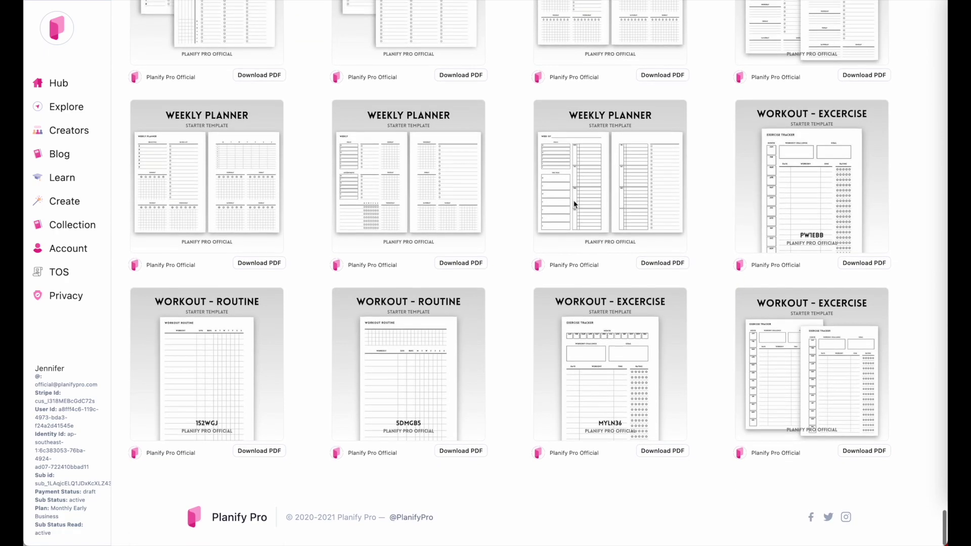
pyautogui.scroll(6, 573, 203)
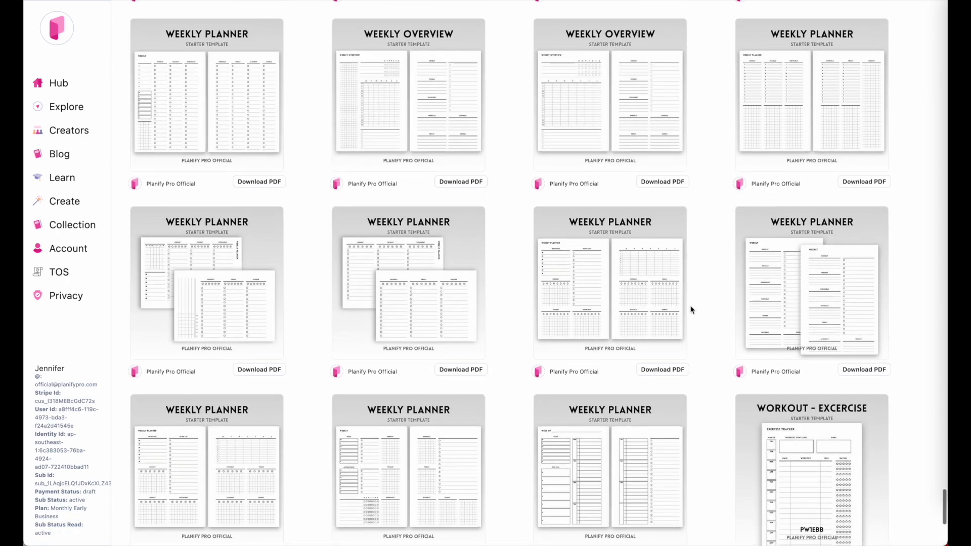
pyautogui.scroll(-5, 691, 260)
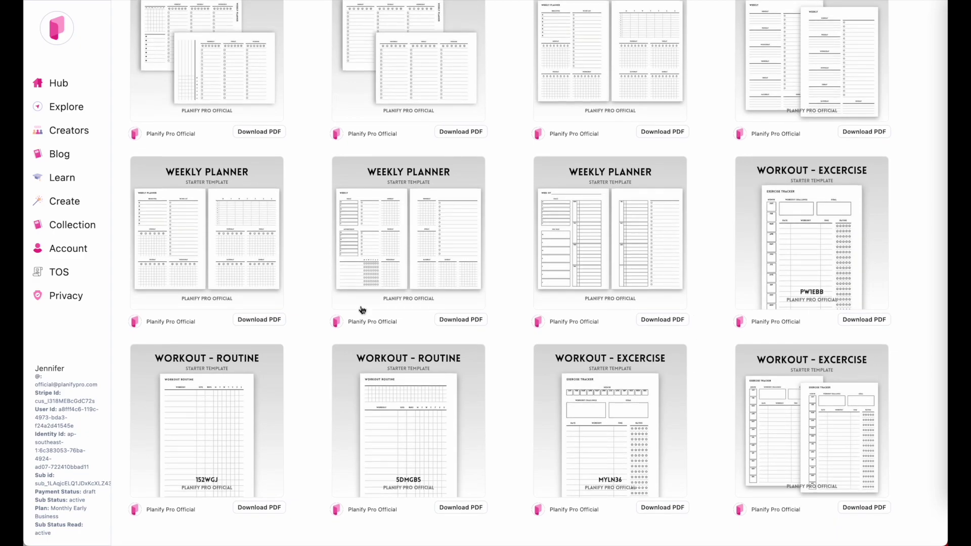
pyautogui.scroll(5, 296, 211)
pyautogui.scroll(-5, 297, 211)
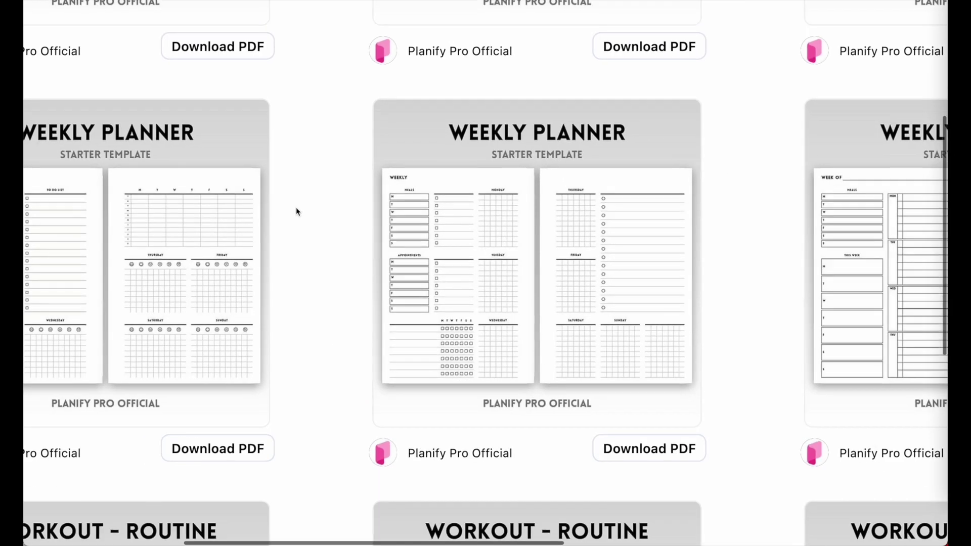
pyautogui.scroll(3, 620, 260)
pyautogui.scroll(-8, 619, 259)
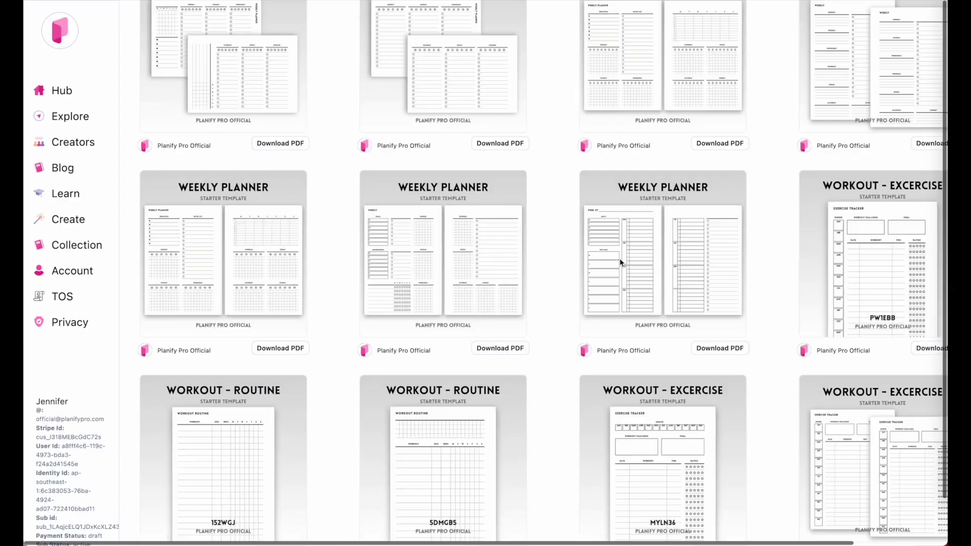
pyautogui.click(430, 241)
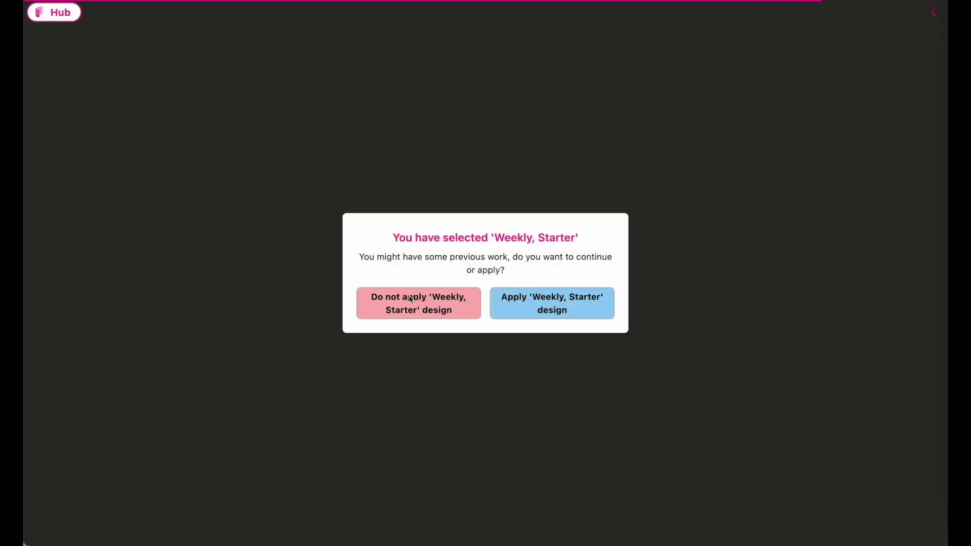
# Step: Apply the 'Weekly, Starter' design to the workspace
pyautogui.click(534, 302)
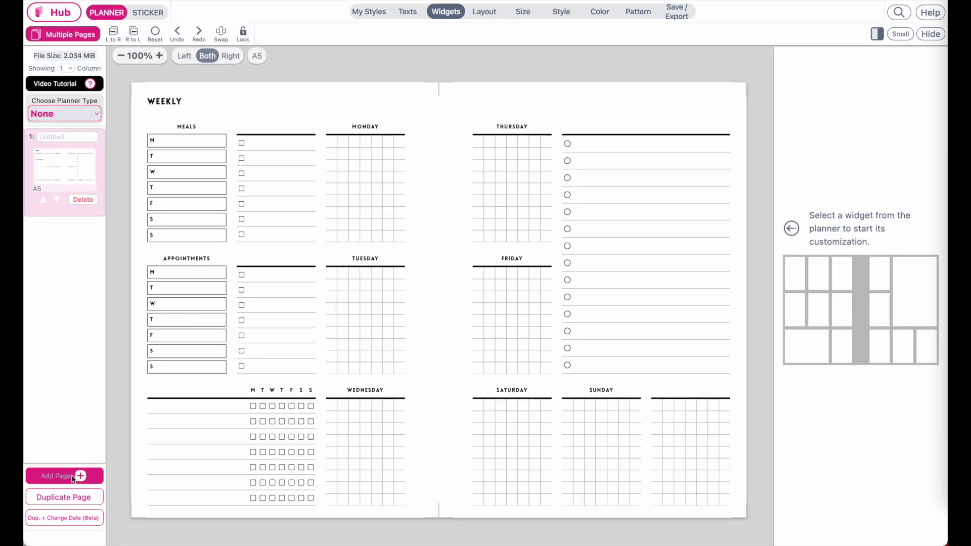
# Step: Add a second page and switch its layout to a custom editable grid
pyautogui.click(97, 482)
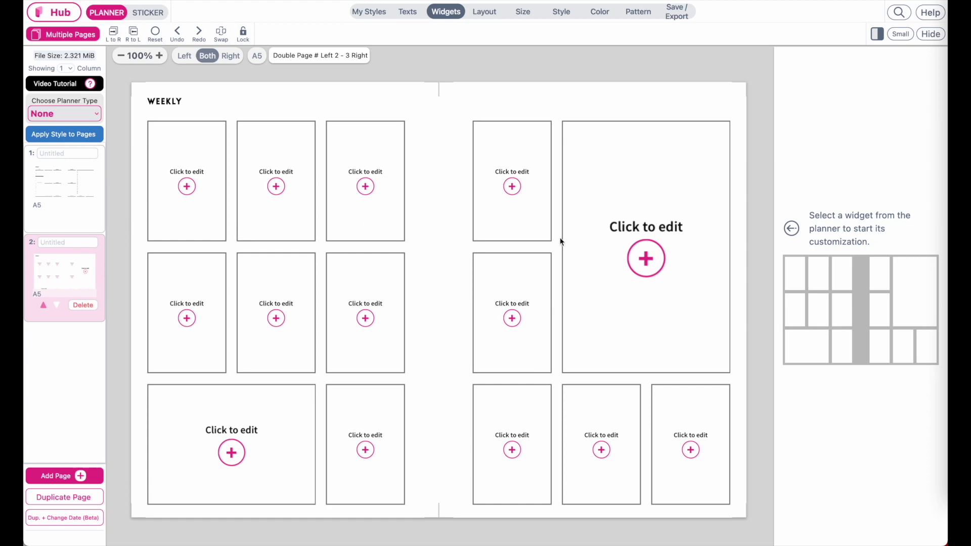
pyautogui.click(485, 12)
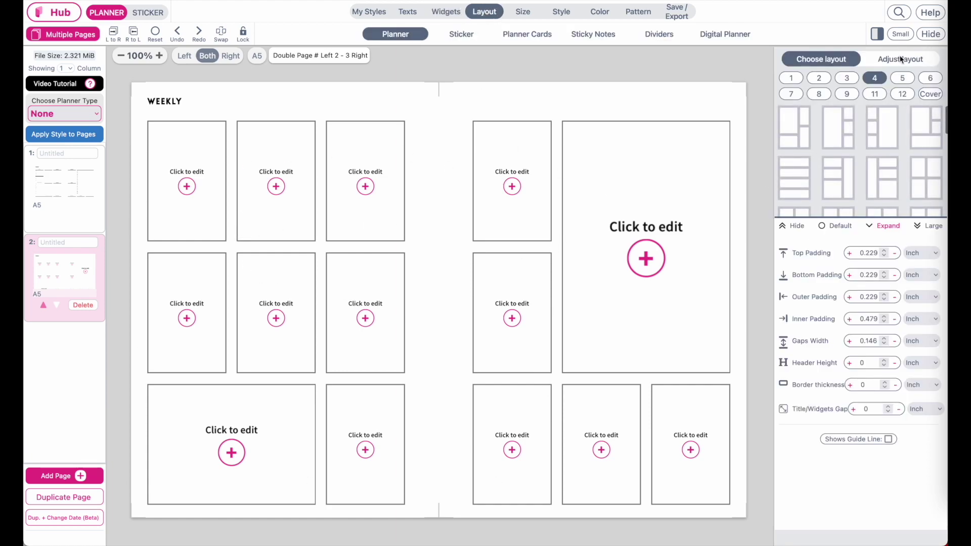
pyautogui.click(900, 60)
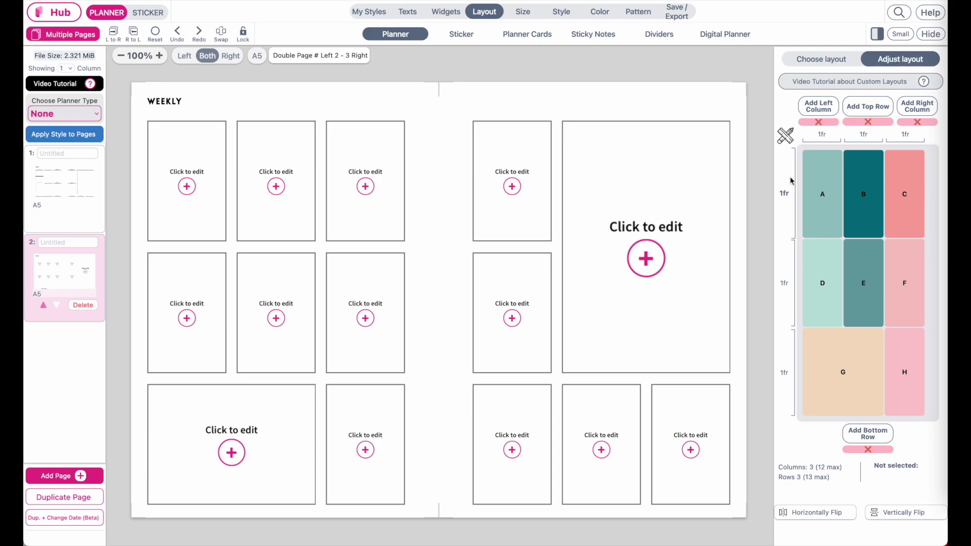
pyautogui.scroll(-1, 546, 268)
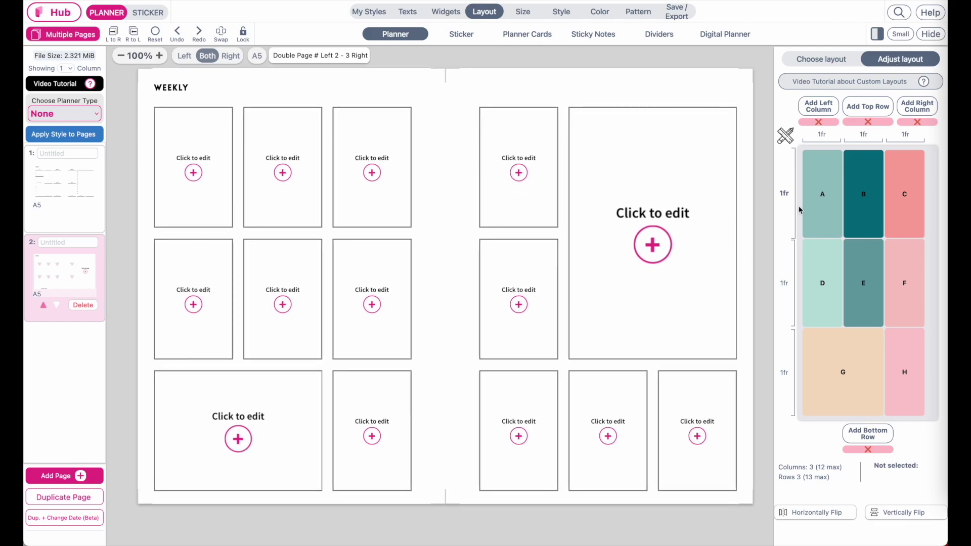
# Step: Remove every widget box from the left page's top, middle and bottom rows
pyautogui.click(865, 196)
pyautogui.click(865, 196)
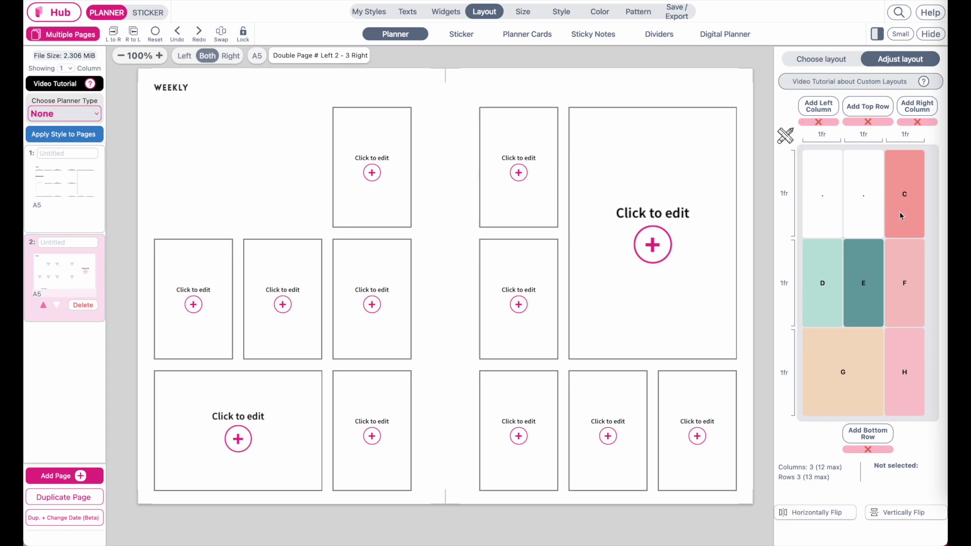
pyautogui.click(903, 203)
pyautogui.click(905, 195)
pyautogui.click(825, 281)
pyautogui.click(824, 282)
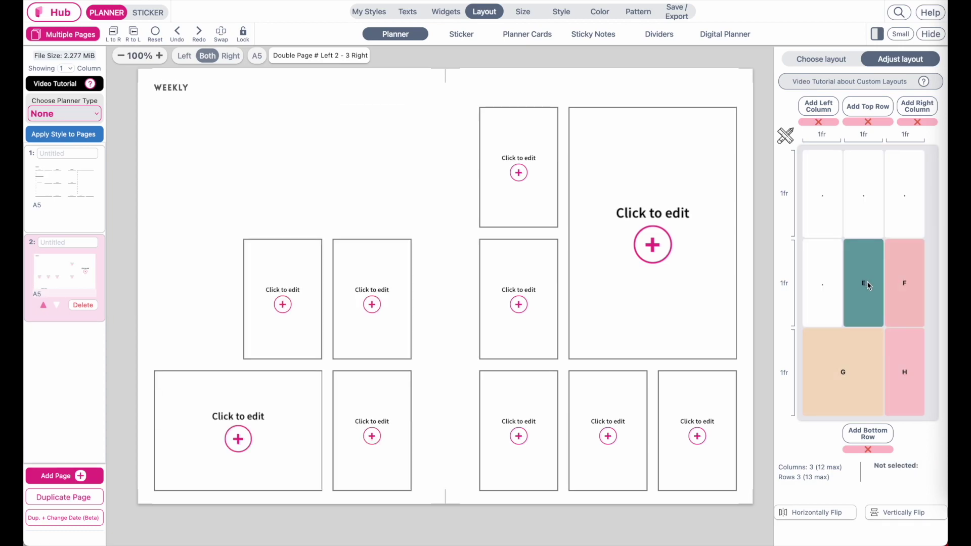
pyautogui.click(866, 282)
pyautogui.click(903, 284)
pyautogui.click(904, 373)
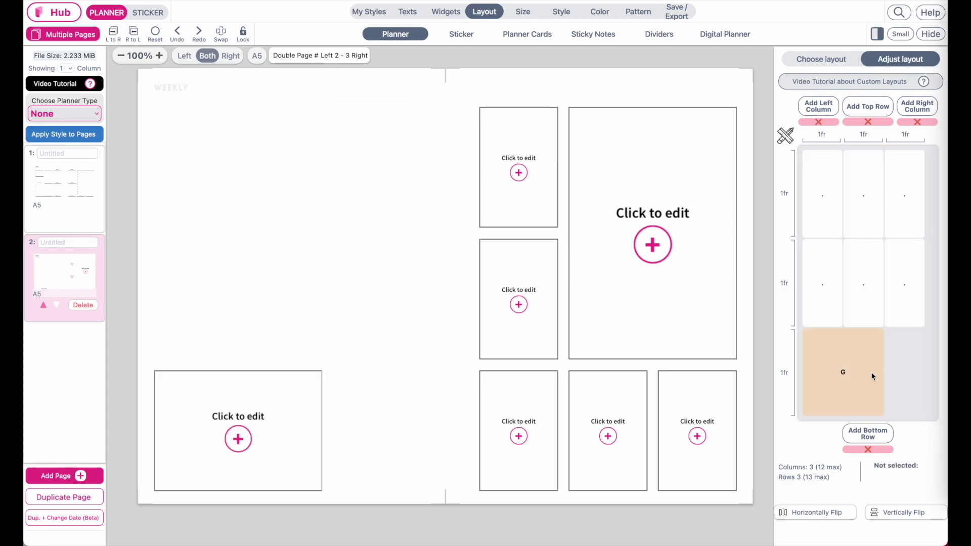
pyautogui.click(842, 373)
pyautogui.click(842, 373)
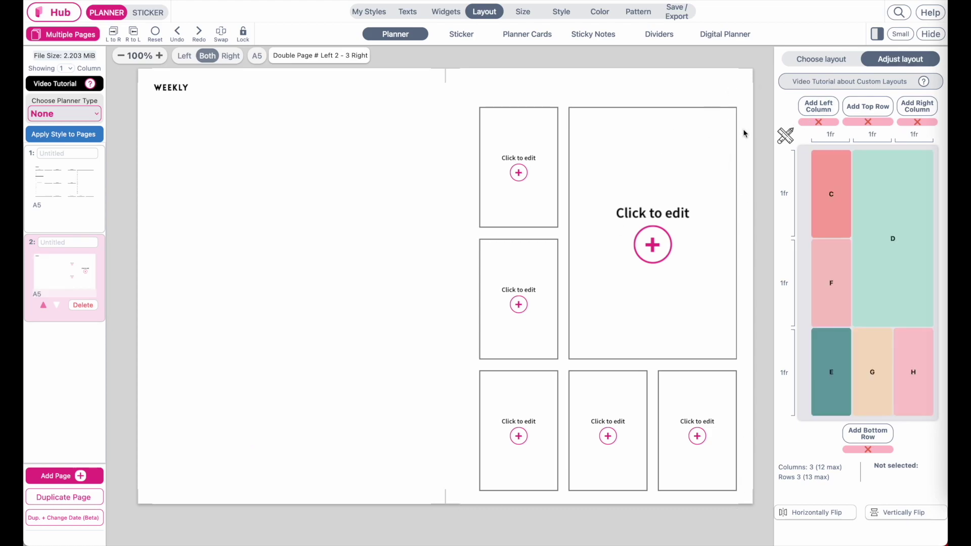
# Step: Remove all widget boxes from the right page's layout grid
pyautogui.click(826, 190)
pyautogui.click(825, 190)
pyautogui.click(825, 285)
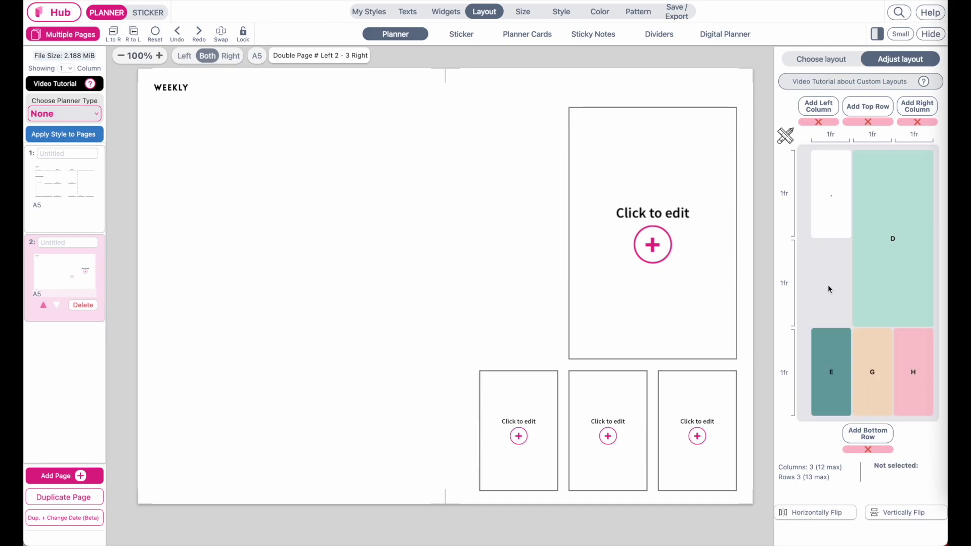
pyautogui.click(827, 375)
pyautogui.click(873, 374)
pyautogui.click(918, 372)
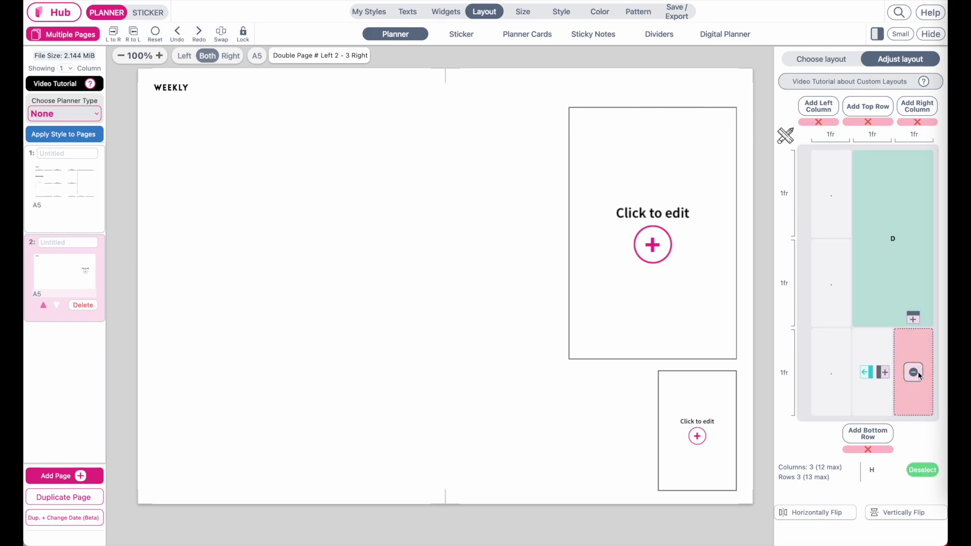
pyautogui.click(918, 373)
pyautogui.click(896, 247)
pyautogui.click(896, 247)
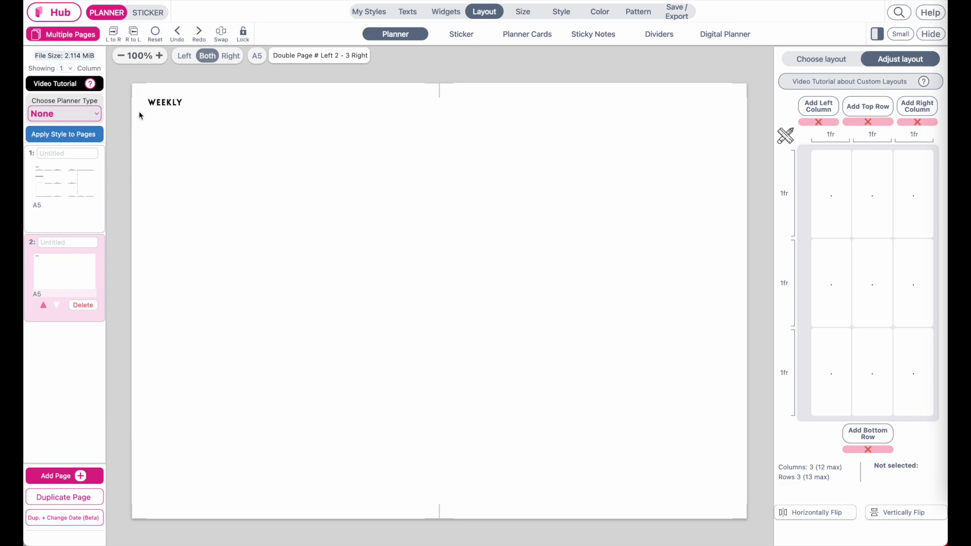
# Step: Hide the left-page WEEKLY title in the H1 text settings and move the blank spread to page 1
pyautogui.click(407, 12)
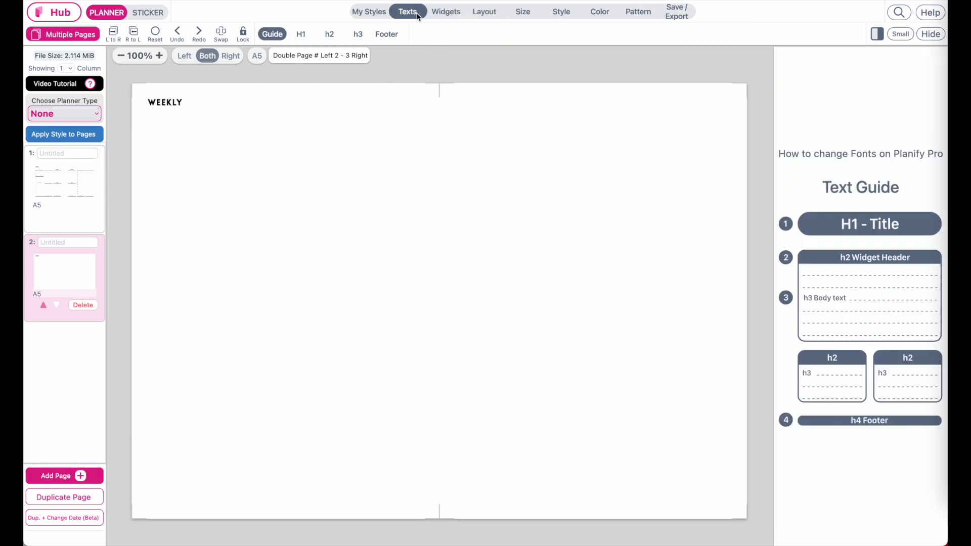
pyautogui.click(301, 36)
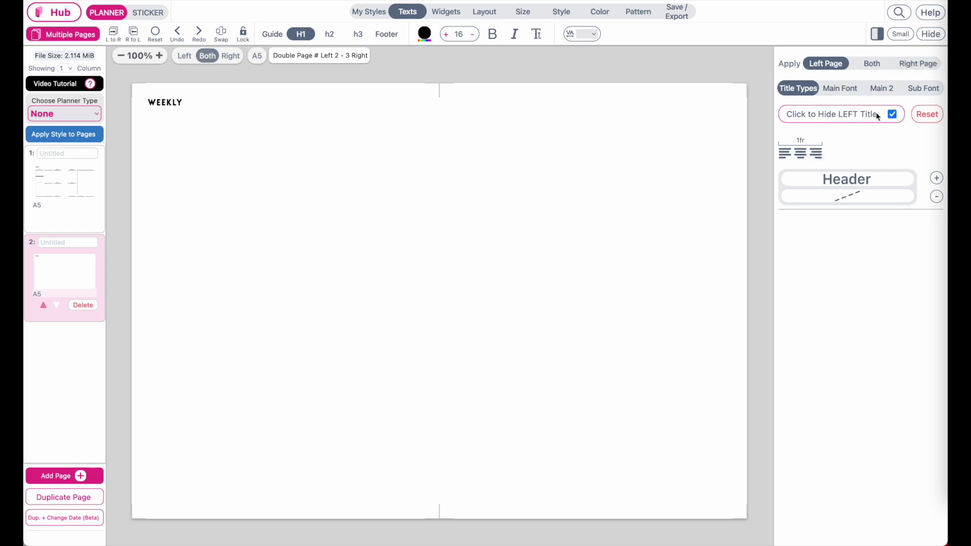
pyautogui.click(892, 115)
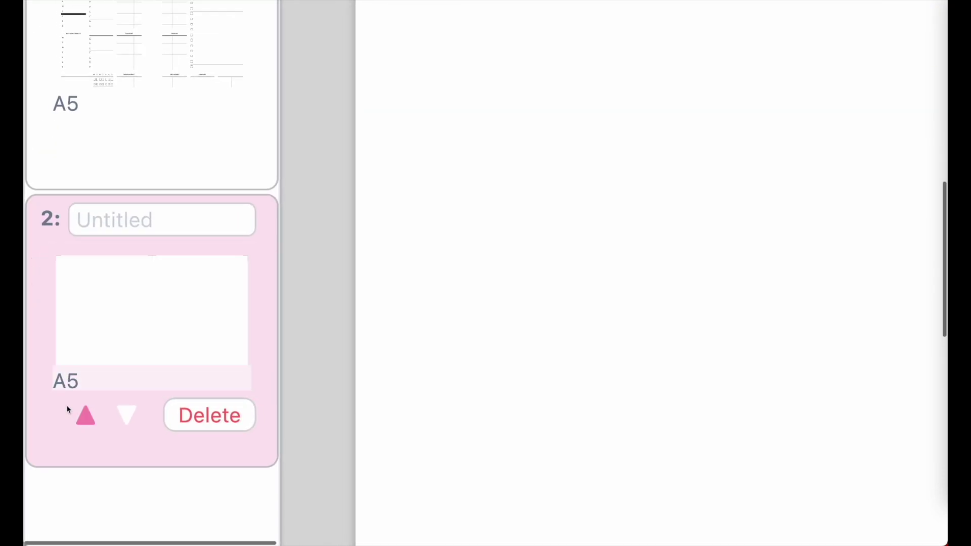
pyautogui.click(87, 418)
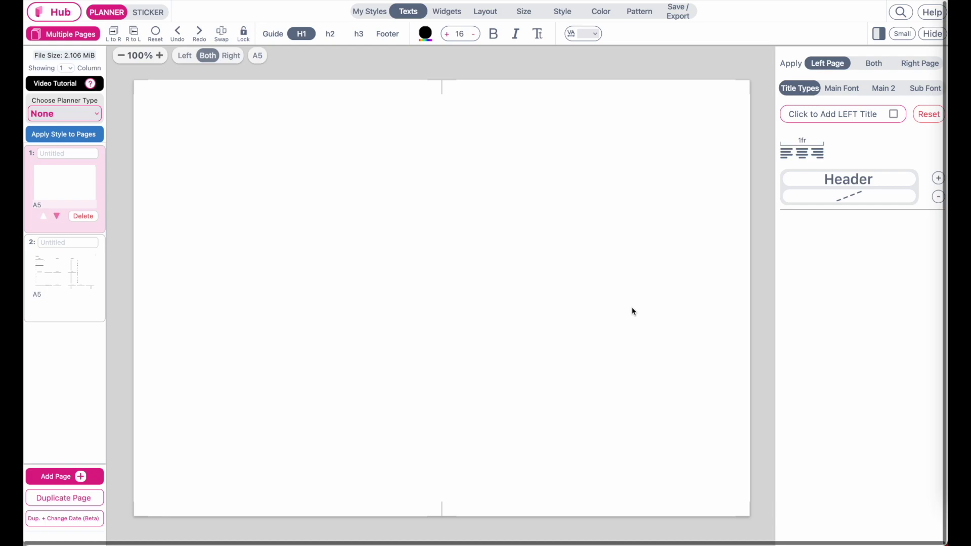
# Step: Add a custom text quote sticker to the cover, moved down-right and enlarged to three lines
pyautogui.click(143, 15)
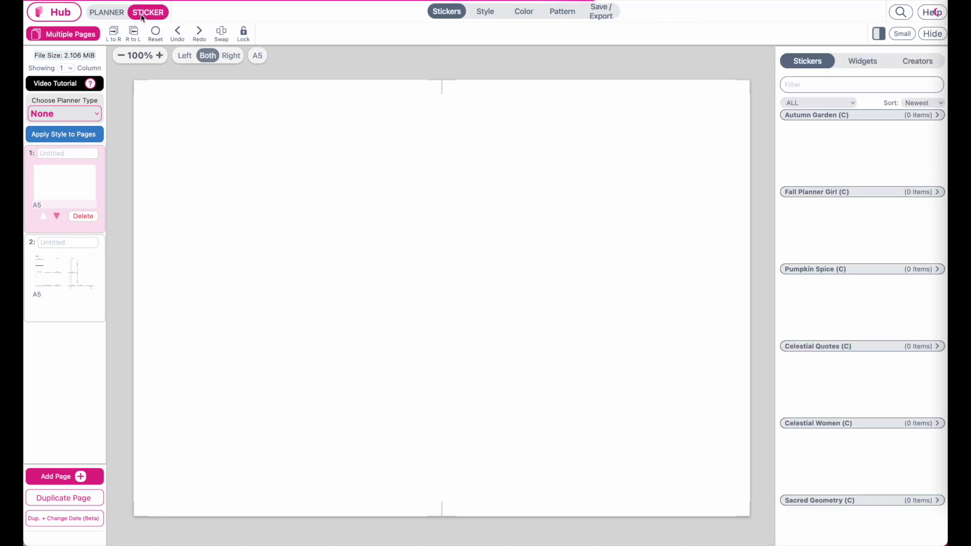
pyautogui.click(868, 61)
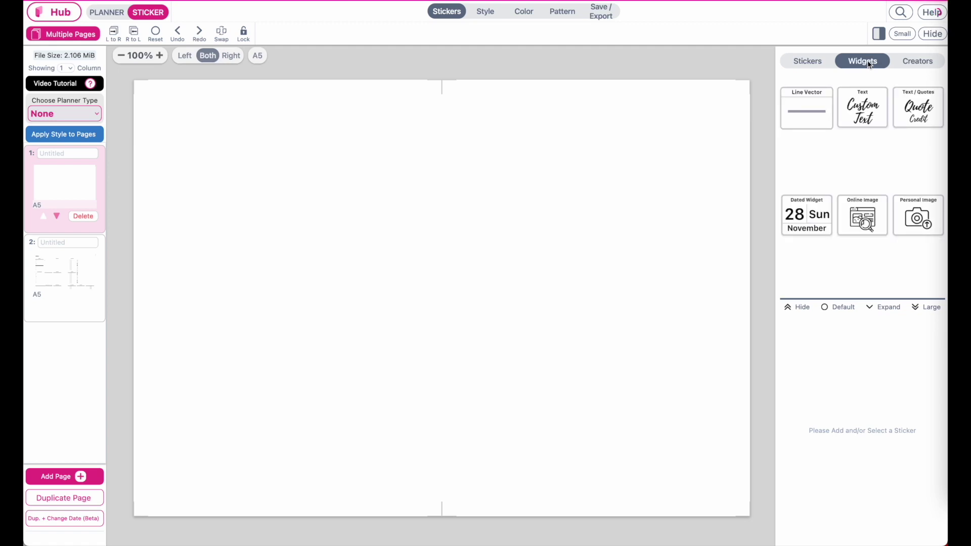
pyautogui.click(869, 111)
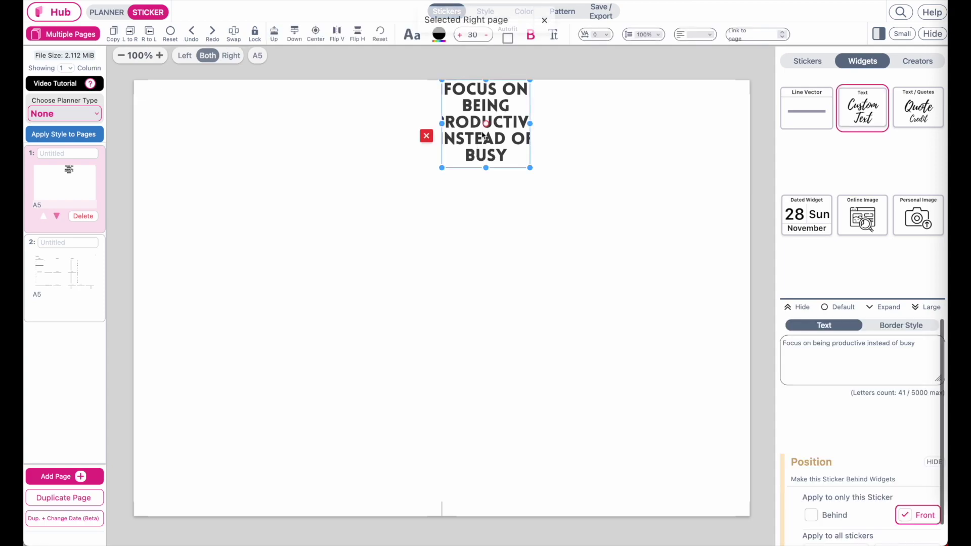
pyautogui.moveTo(514, 110); pyautogui.dragTo(590, 196)
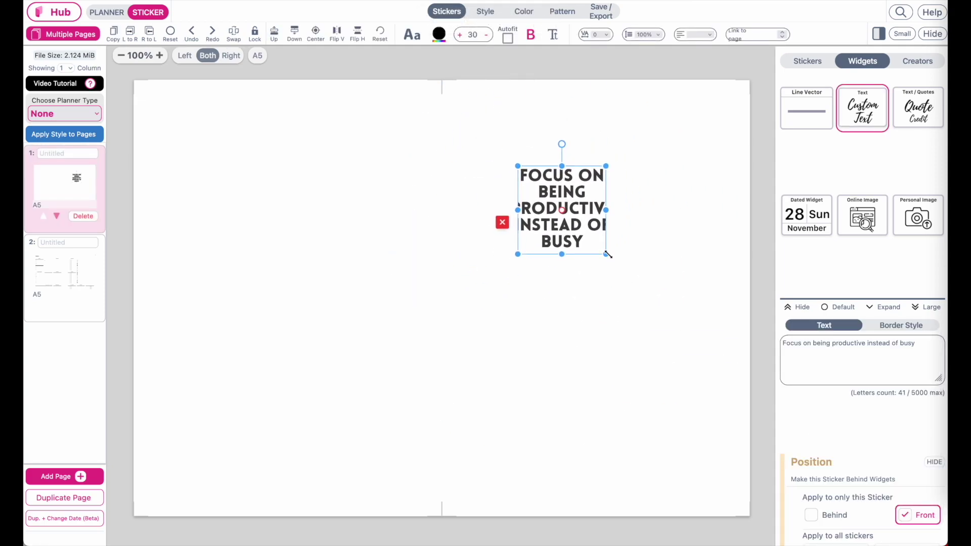
pyautogui.moveTo(606, 254); pyautogui.dragTo(684, 313)
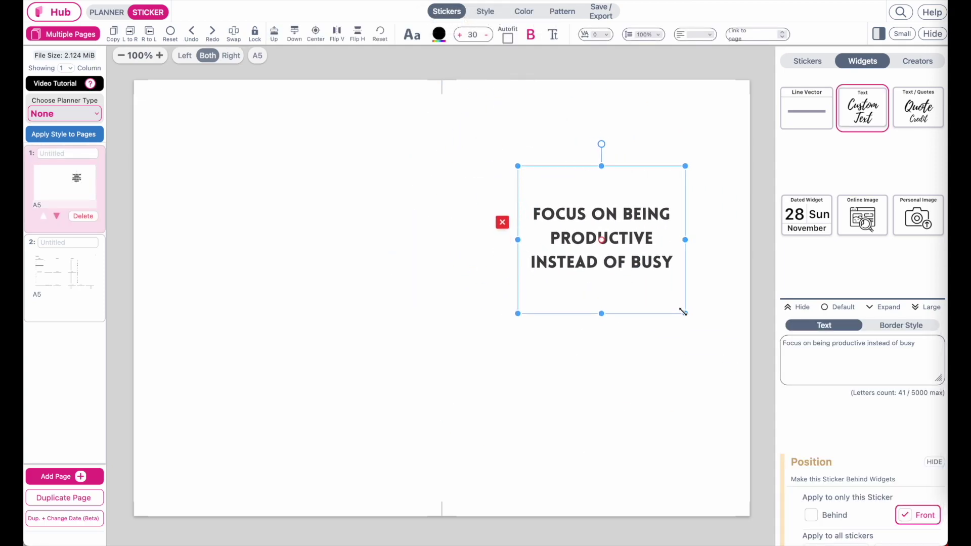
# Step: Replace the sticker's text with 'Weekly 2023'
pyautogui.tripleClick(936, 362)
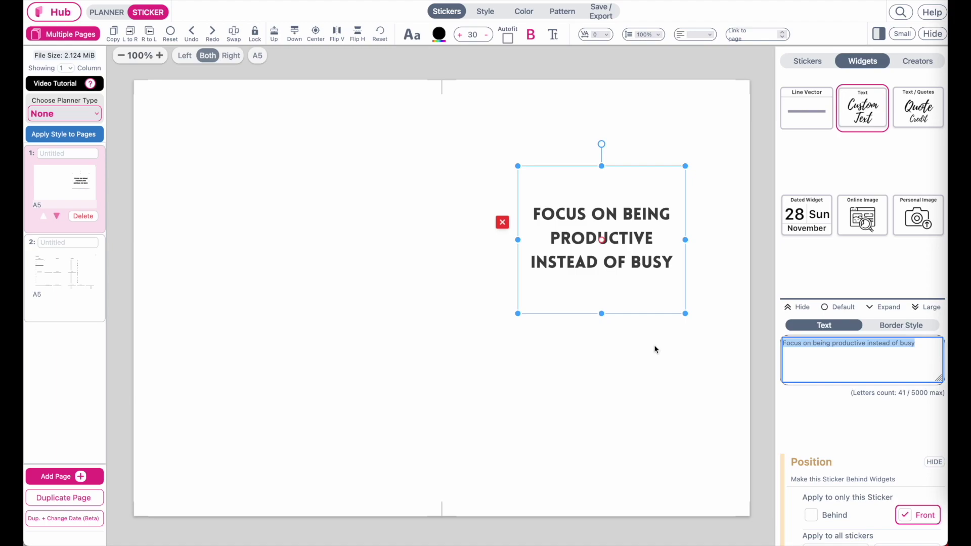
pyautogui.write('Weekly')
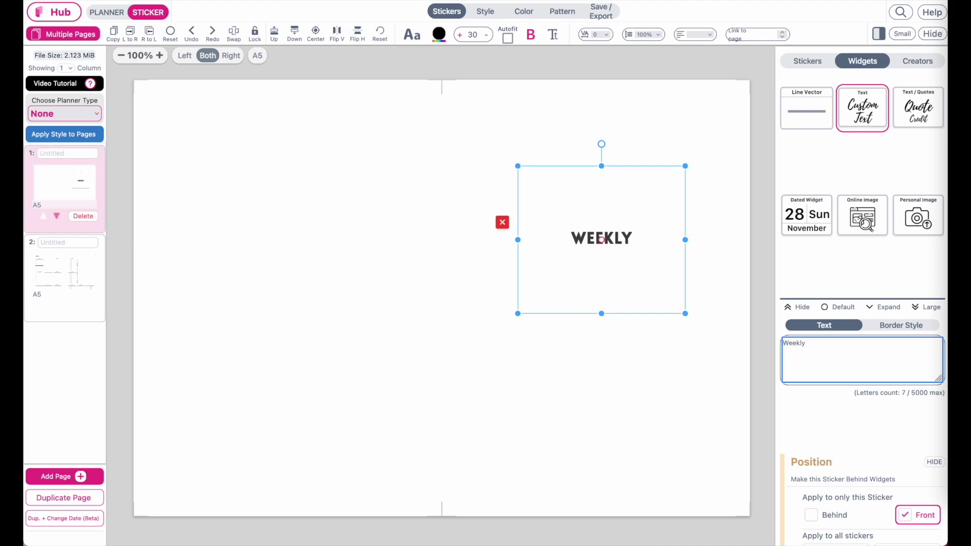
pyautogui.write(' 2023')
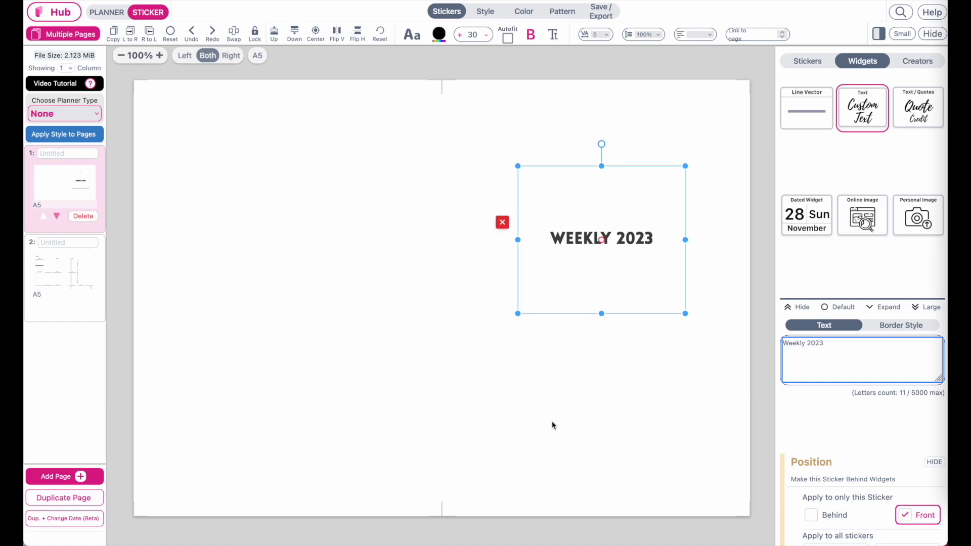
pyautogui.click(598, 369)
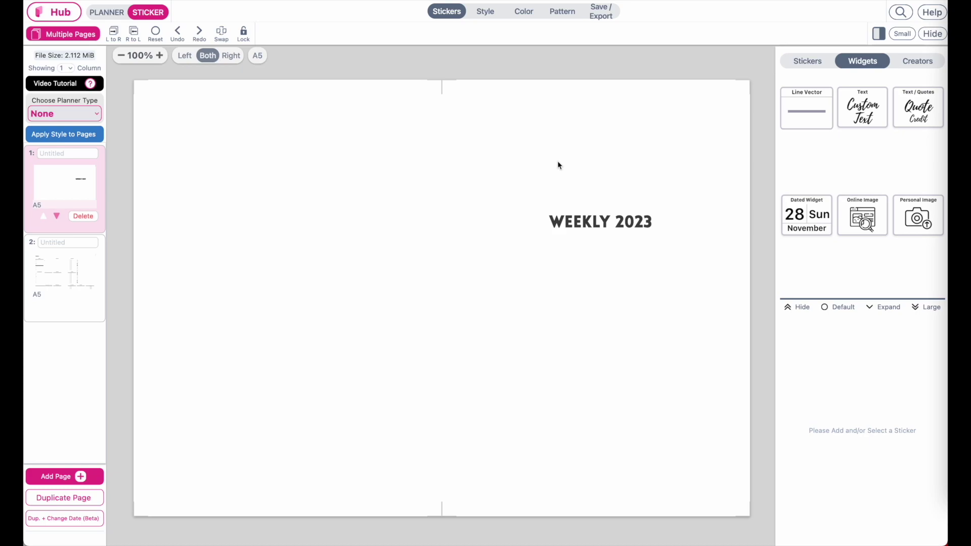
# Step: Select the Monday grid box on page 2's weekly spread, with side panels widened
pyautogui.click(62, 276)
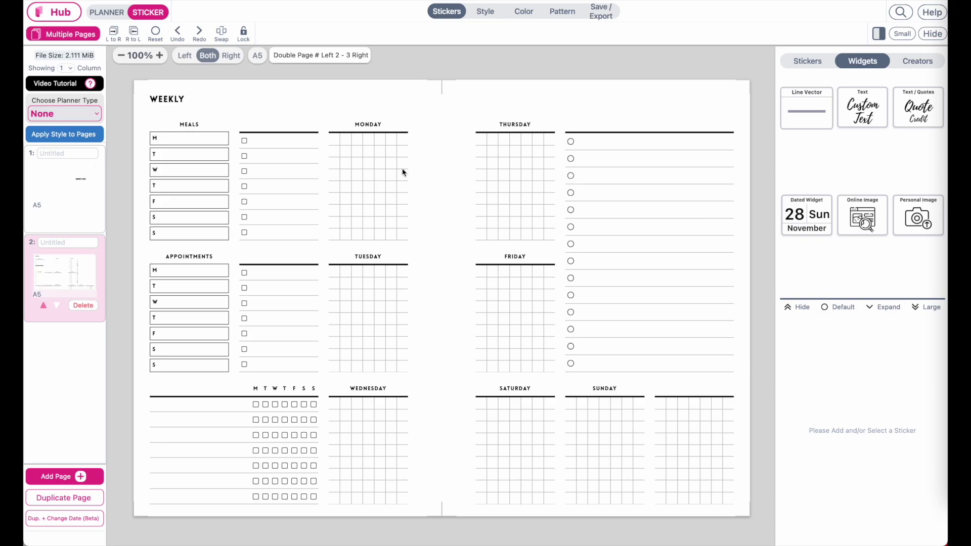
pyautogui.click(389, 125)
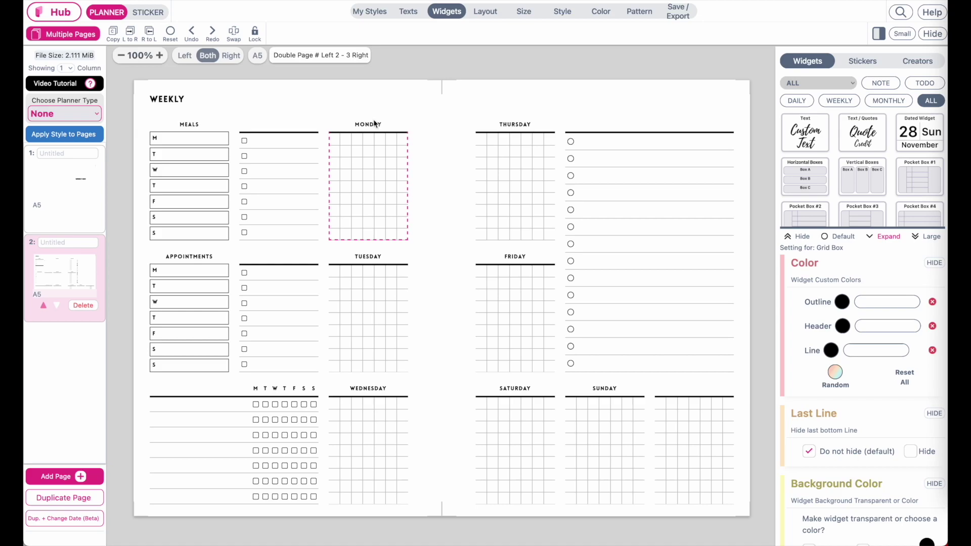
pyautogui.scroll(-15, 858, 477)
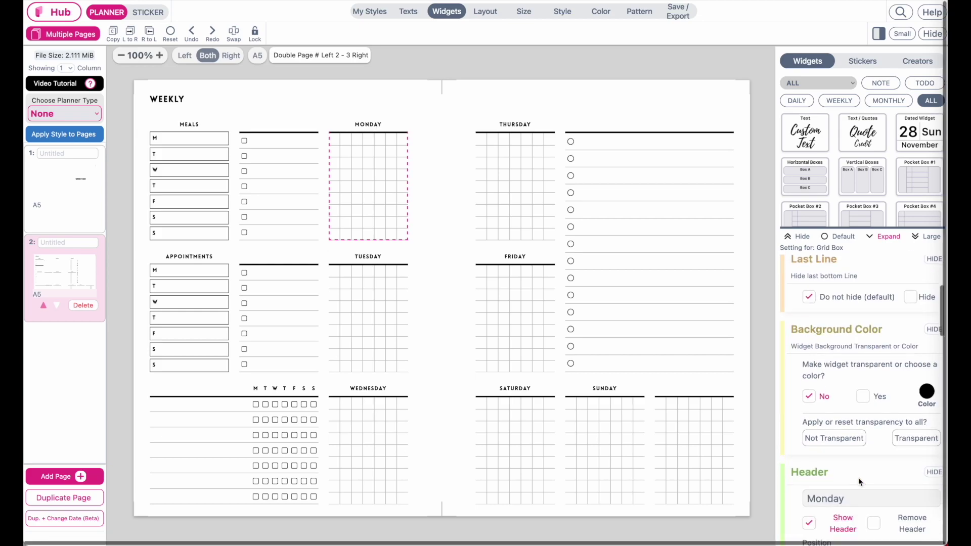
pyautogui.click(900, 33)
pyautogui.scroll(-10, 835, 429)
pyautogui.scroll(3, 836, 429)
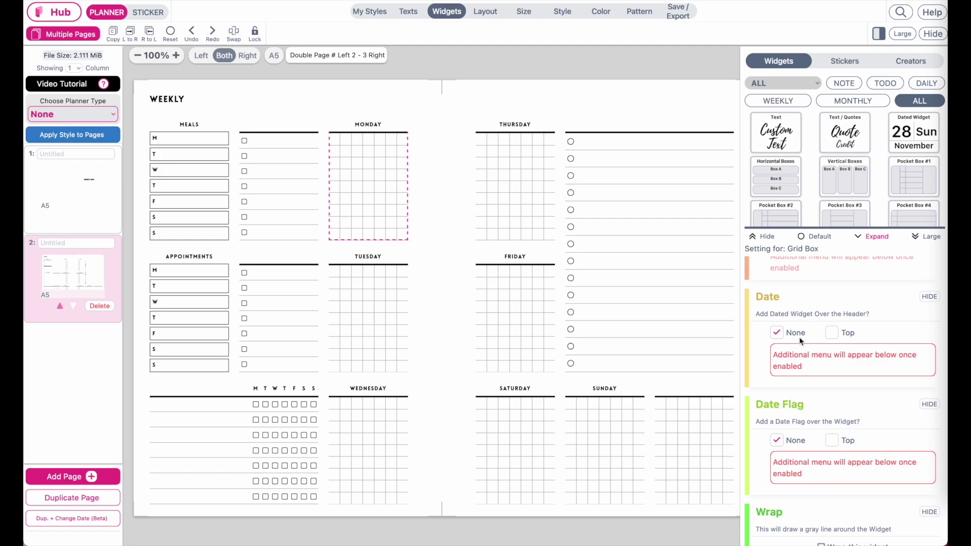
pyautogui.click(834, 333)
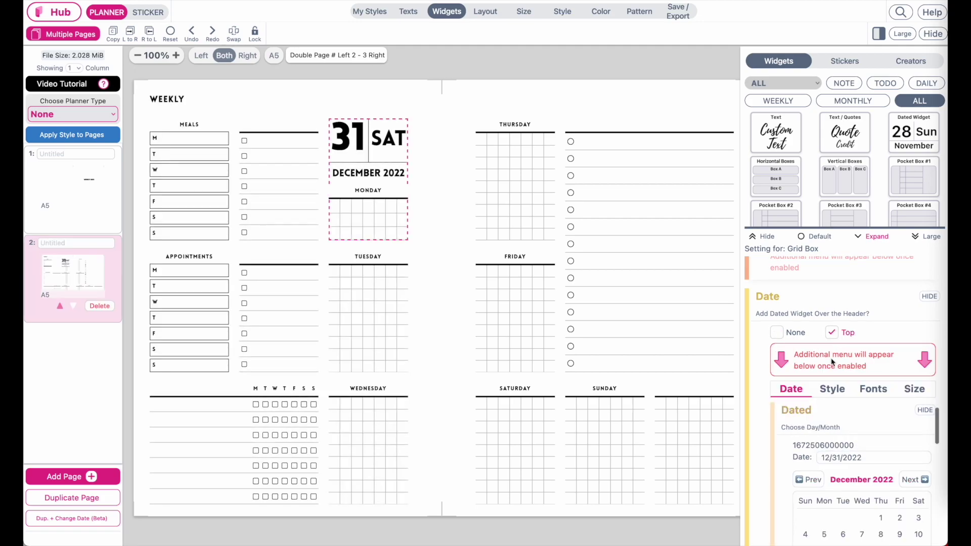
pyautogui.click(360, 143)
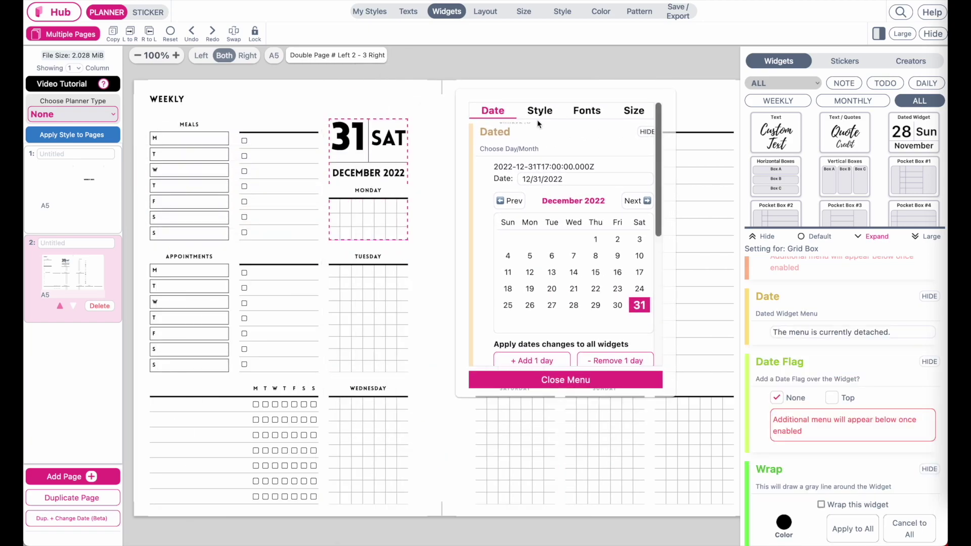
pyautogui.click(633, 111)
pyautogui.moveTo(523, 236)
pyautogui.mouseDown()
pyautogui.moveTo(531, 241)
pyautogui.moveTo(516, 241)
pyautogui.mouseUp()
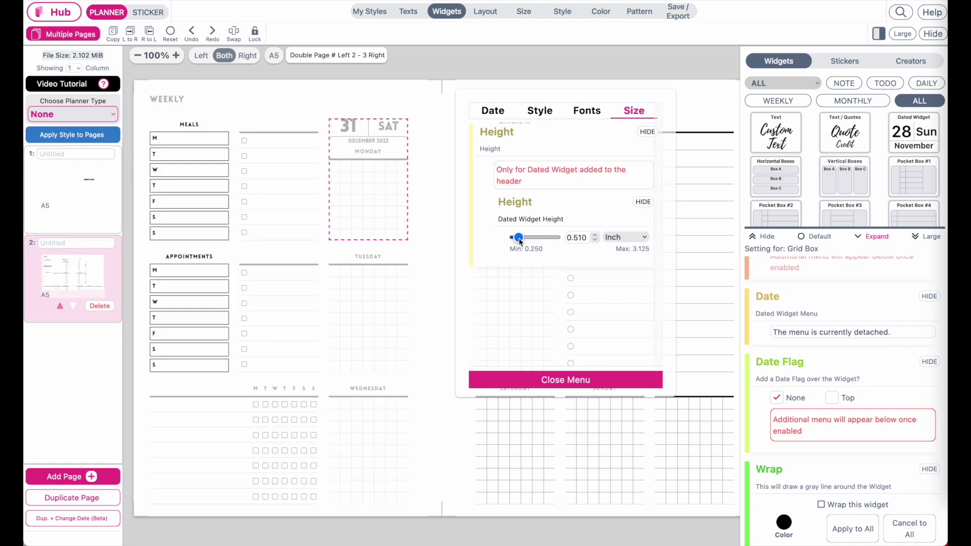
pyautogui.click(524, 380)
pyautogui.click(775, 334)
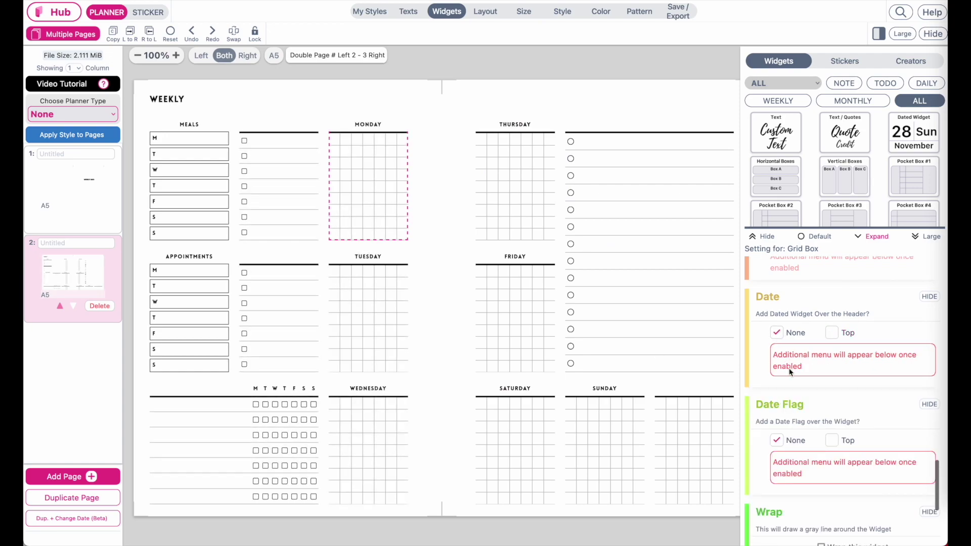
pyautogui.scroll(-3, 831, 313)
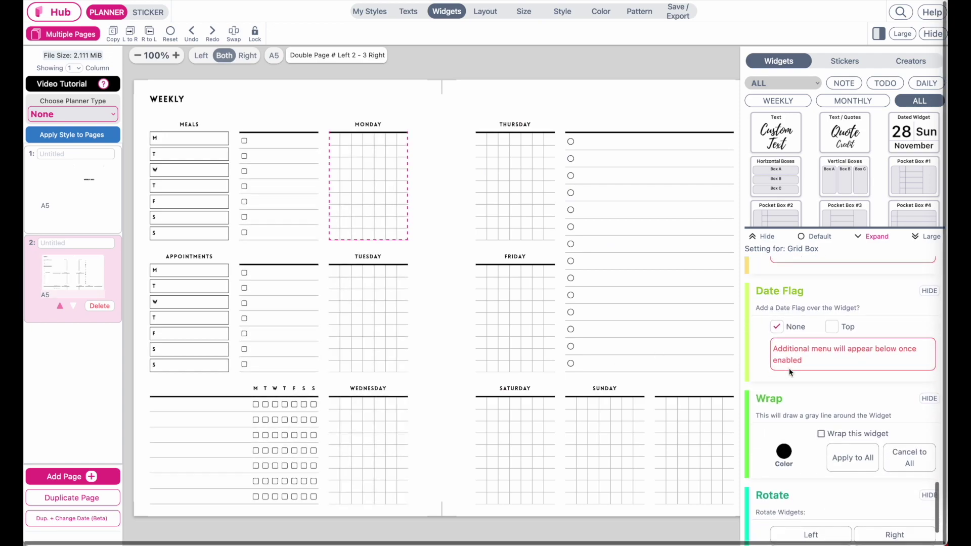
# Step: Add a top date flag to the Monday box using the 31 DEC / SATURDAY layout
pyautogui.click(831, 330)
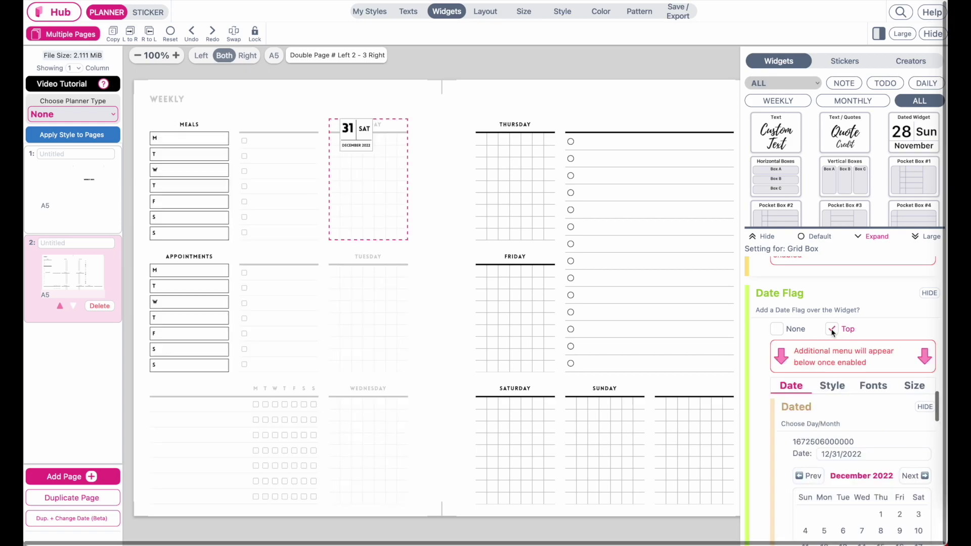
pyautogui.click(355, 131)
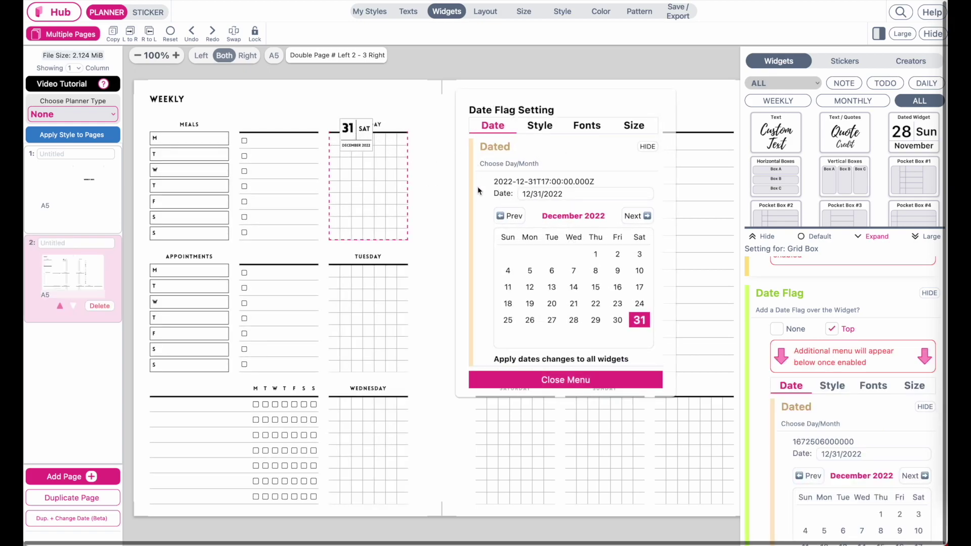
pyautogui.click(548, 126)
pyautogui.click(614, 257)
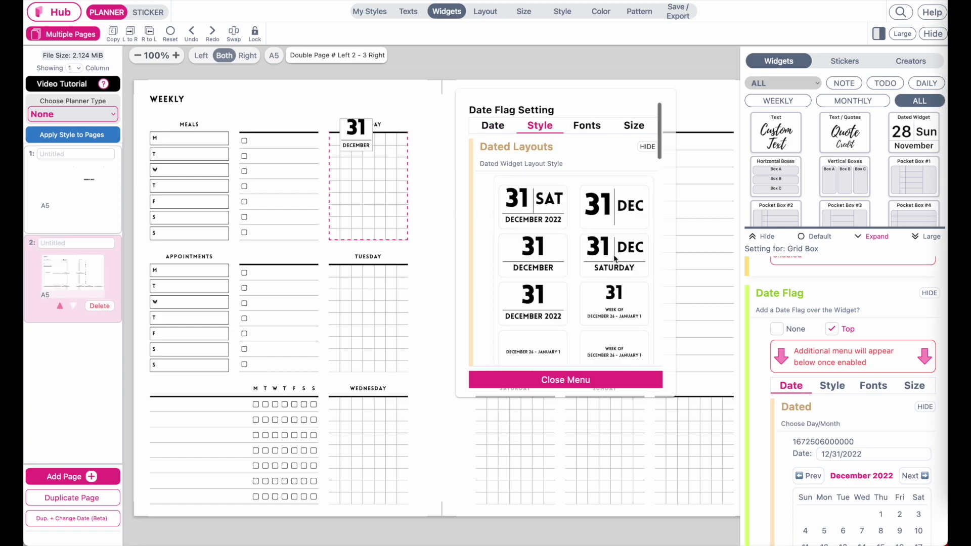
# Step: Resize the date flag and offset it 0.070 in from left and 0.370 in from top
pyautogui.click(596, 129)
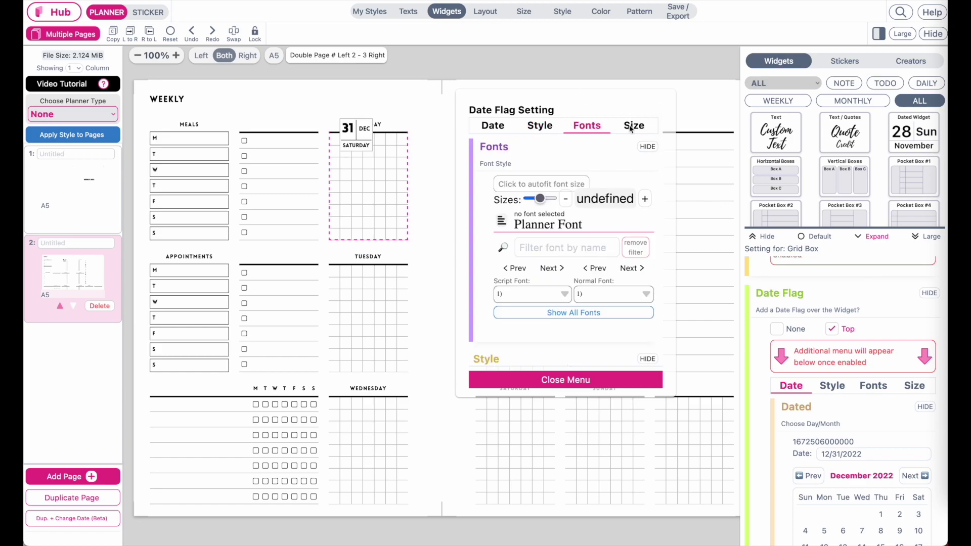
pyautogui.click(635, 128)
pyautogui.moveTo(489, 259); pyautogui.dragTo(509, 263)
pyautogui.moveTo(493, 326); pyautogui.dragTo(514, 330)
pyautogui.scroll(-3, 552, 299)
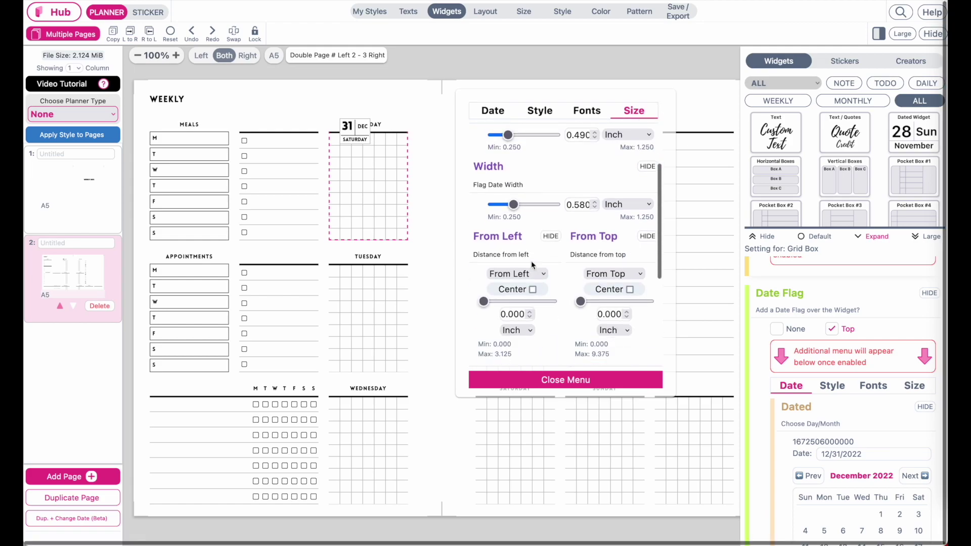
pyautogui.scroll(-1, 524, 273)
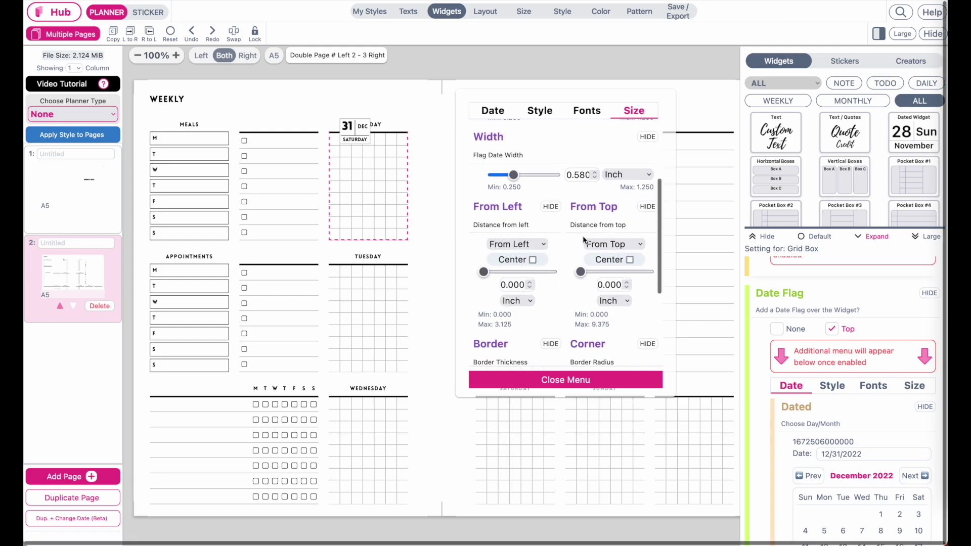
pyautogui.moveTo(581, 272); pyautogui.dragTo(584, 277)
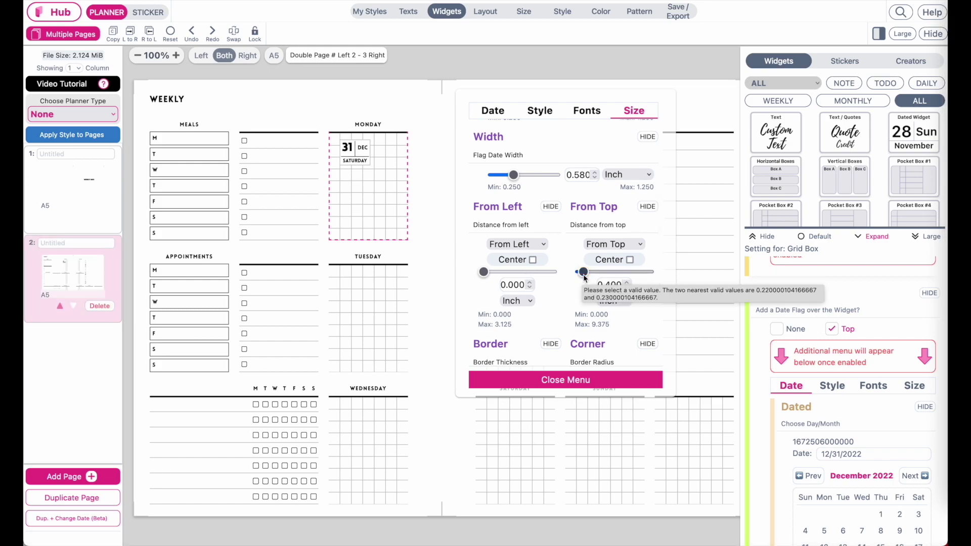
pyautogui.moveTo(484, 273); pyautogui.dragTo(485, 276)
pyautogui.moveTo(584, 273); pyautogui.dragTo(584, 273)
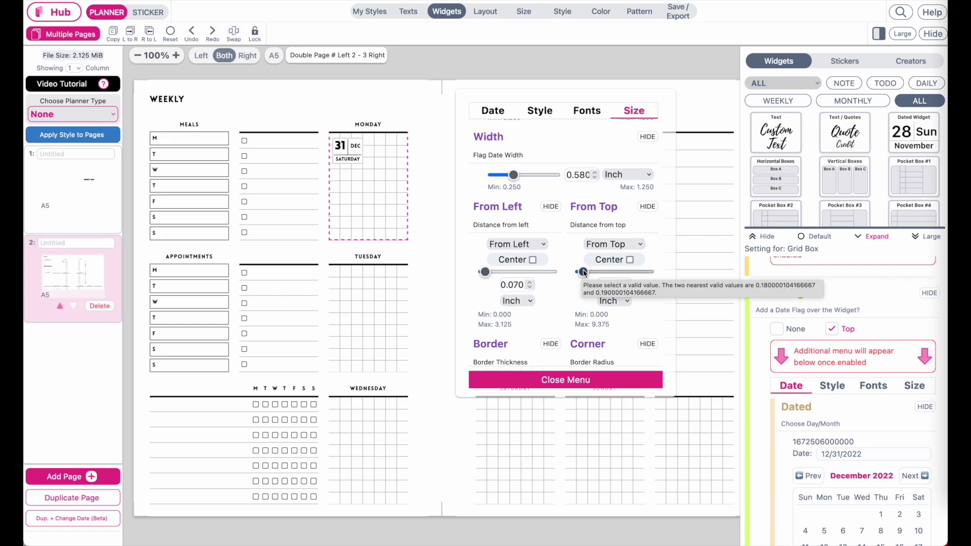
pyautogui.scroll(-2, 609, 231)
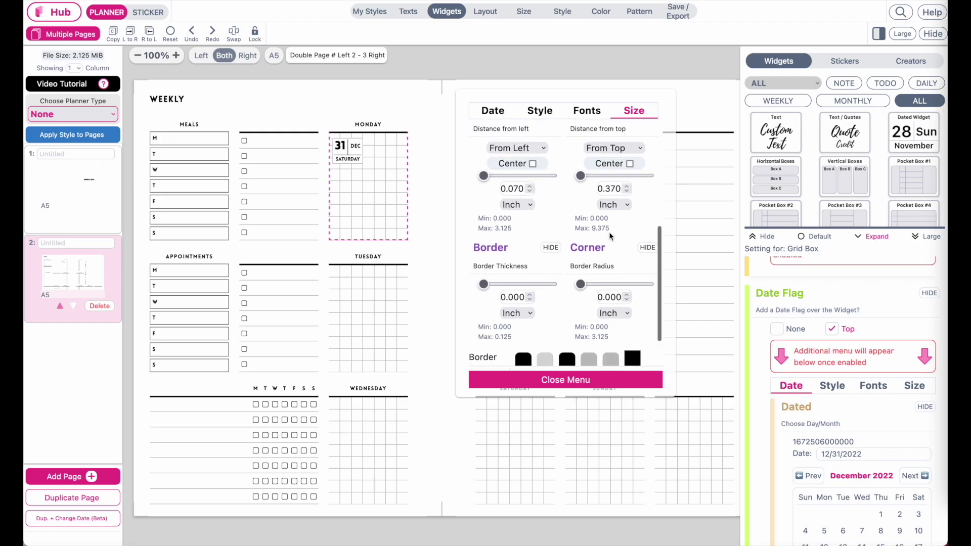
pyautogui.scroll(1, 609, 236)
# Step: Date the Monday flag January 2, 2023 so it reads 2 JAN MONDAY
pyautogui.click(478, 112)
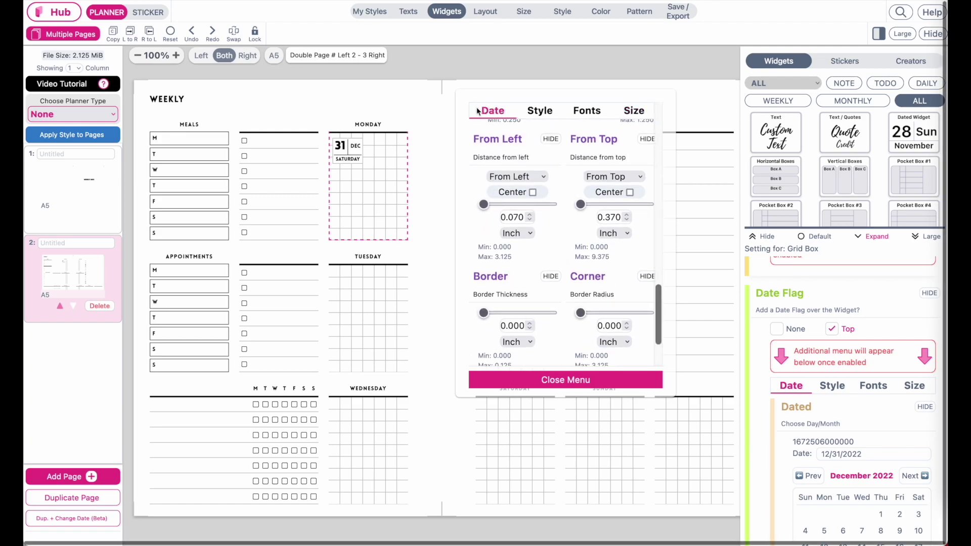
pyautogui.scroll(-1, 513, 226)
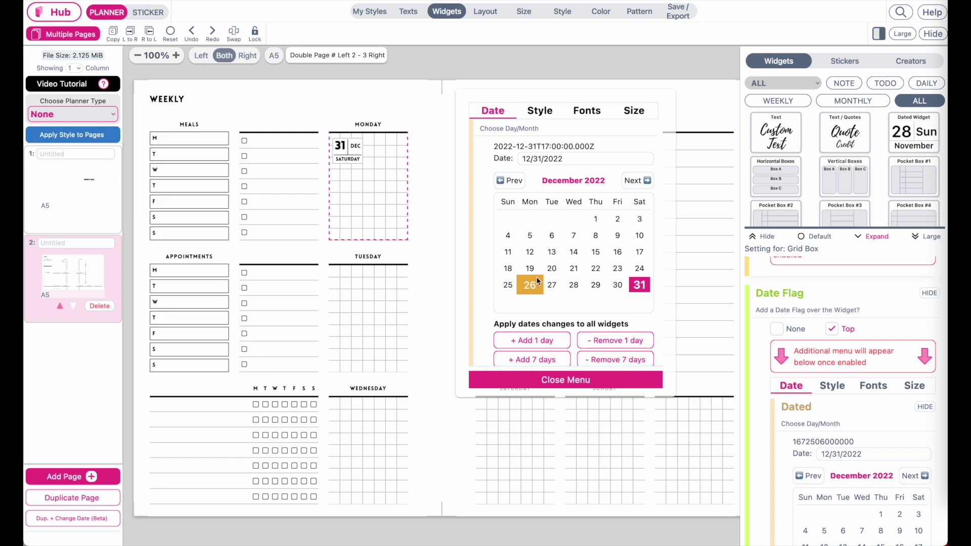
pyautogui.click(644, 181)
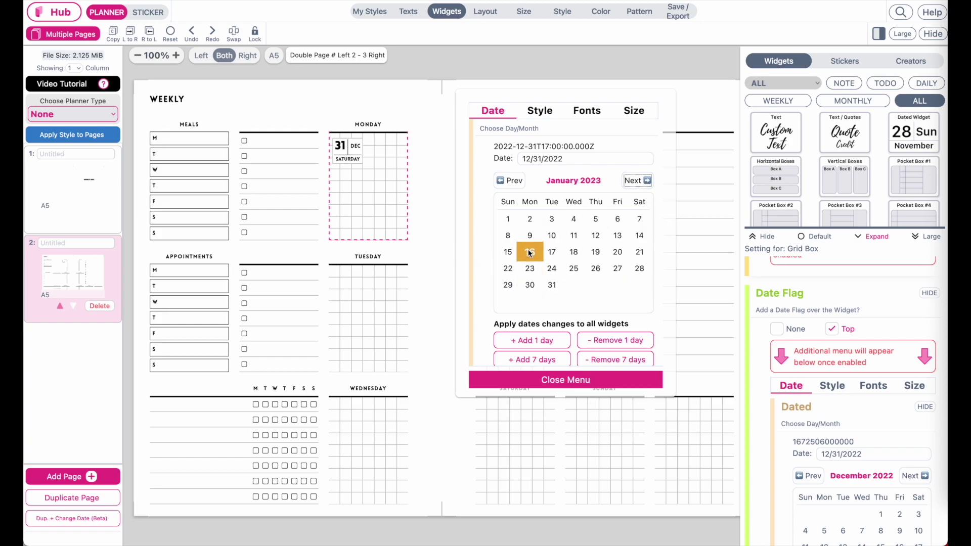
pyautogui.click(531, 221)
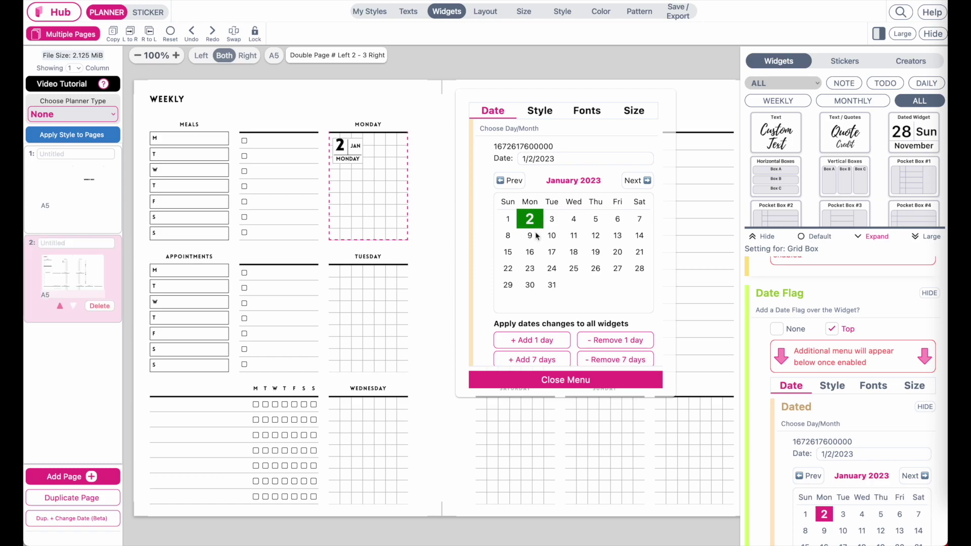
pyautogui.click(348, 161)
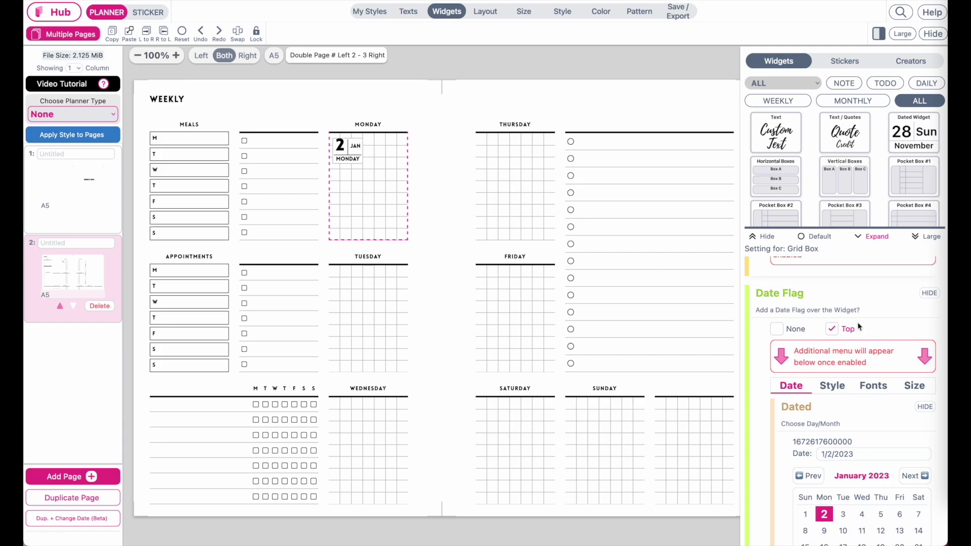
# Step: Clear the 'Monday' header text from the Monday box and copy its 2 JAN MONDAY date flag
pyautogui.scroll(-10, 858, 326)
pyautogui.scroll(-5, 858, 326)
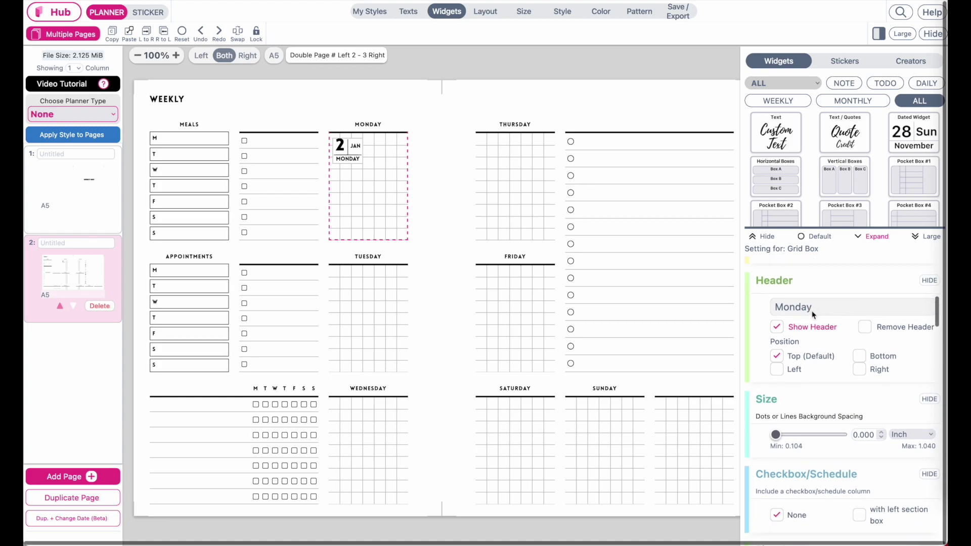
pyautogui.doubleClick(822, 307)
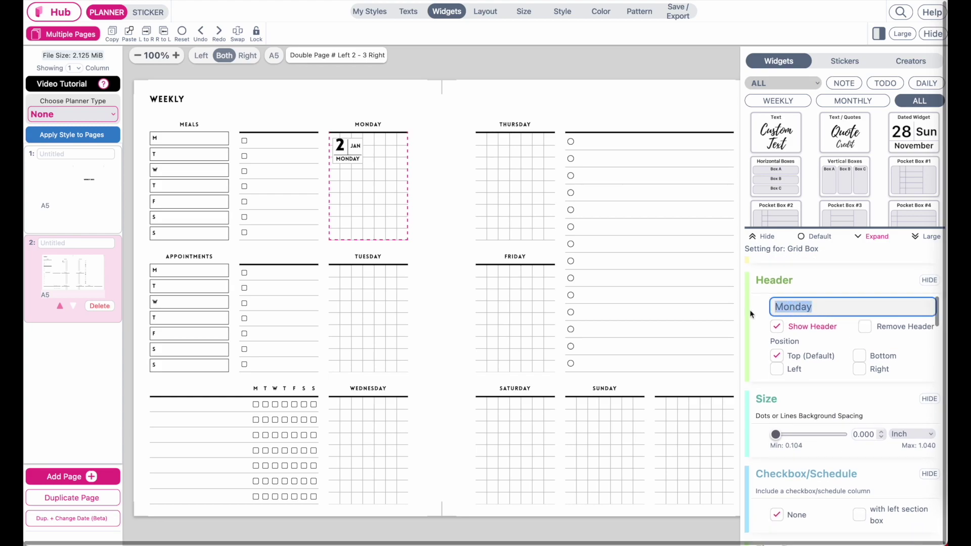
pyautogui.press('BackSpace')
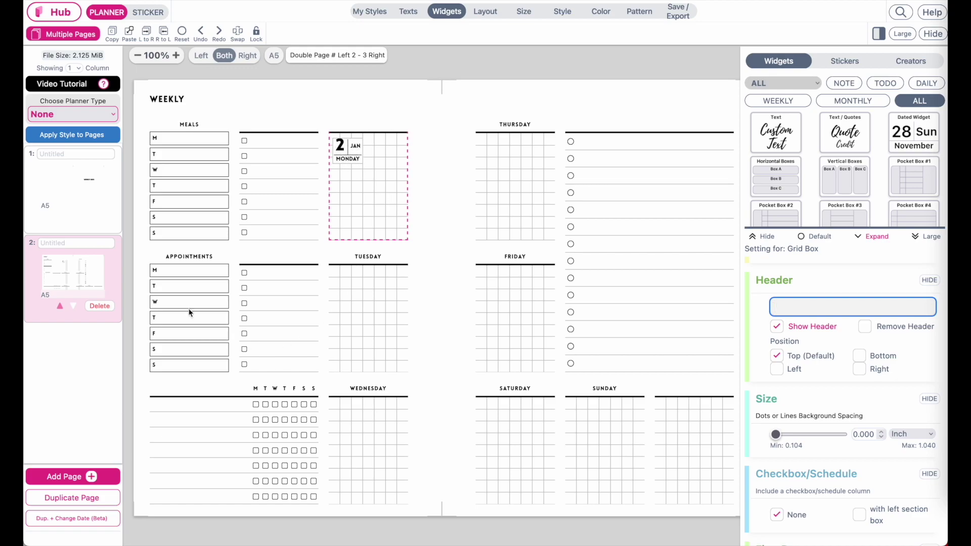
pyautogui.click(113, 33)
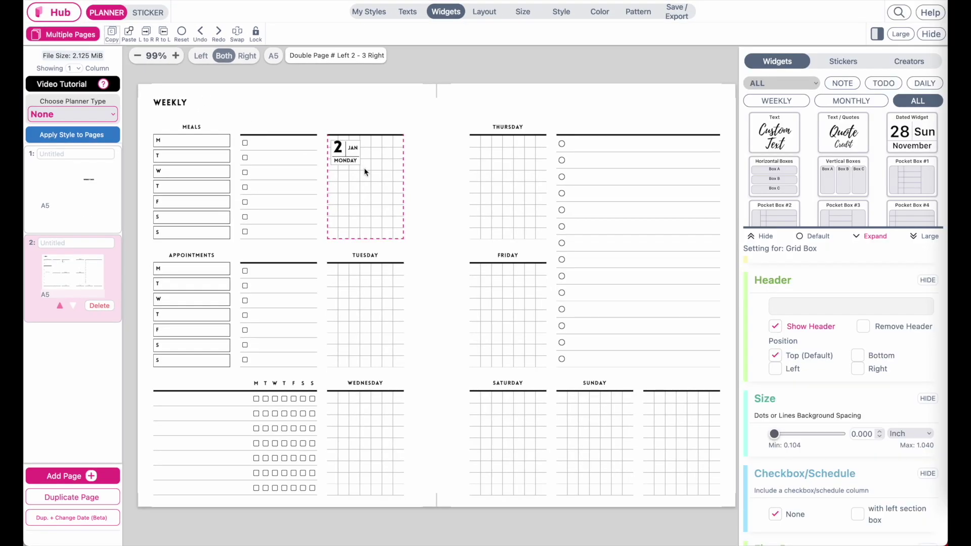
# Step: Paste the copied date flag into the Tuesday, Wednesday and Thursday grid boxes
pyautogui.click(358, 264)
pyautogui.click(129, 34)
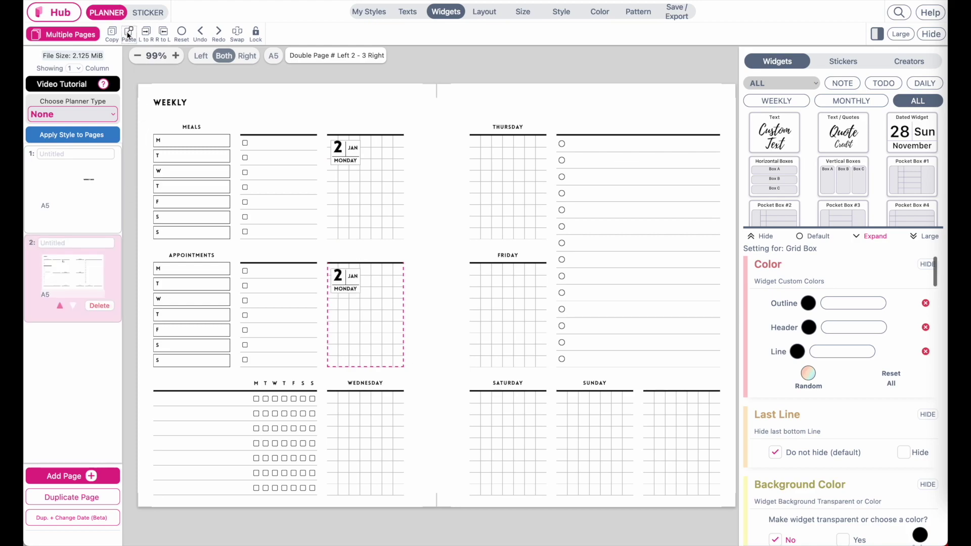
pyautogui.click(357, 399)
pyautogui.click(129, 33)
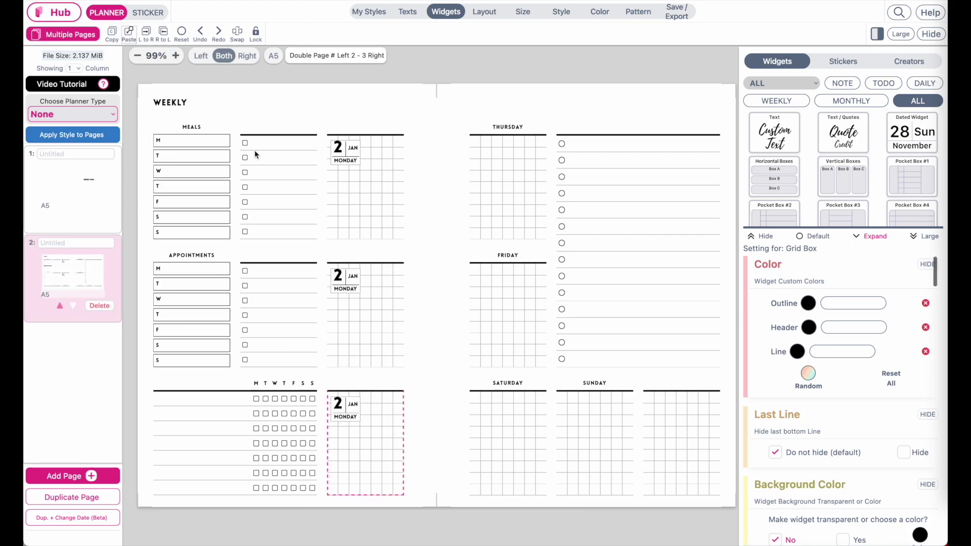
pyautogui.click(480, 175)
pyautogui.click(128, 34)
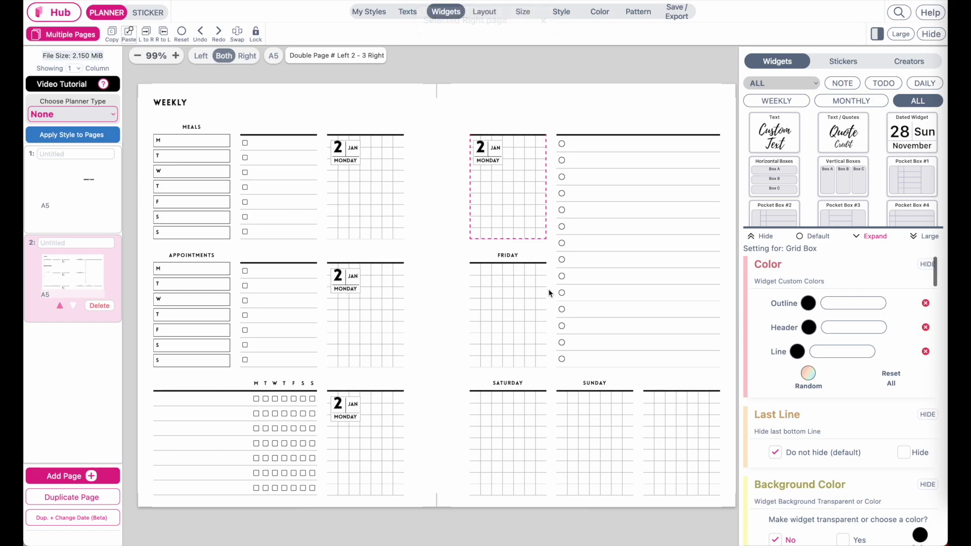
# Step: Paste the date flag into the Friday, Saturday and Sunday boxes, then select Tuesday's flag
pyautogui.click(516, 268)
pyautogui.hotkey('ctrl', 'v')
pyautogui.click(516, 394)
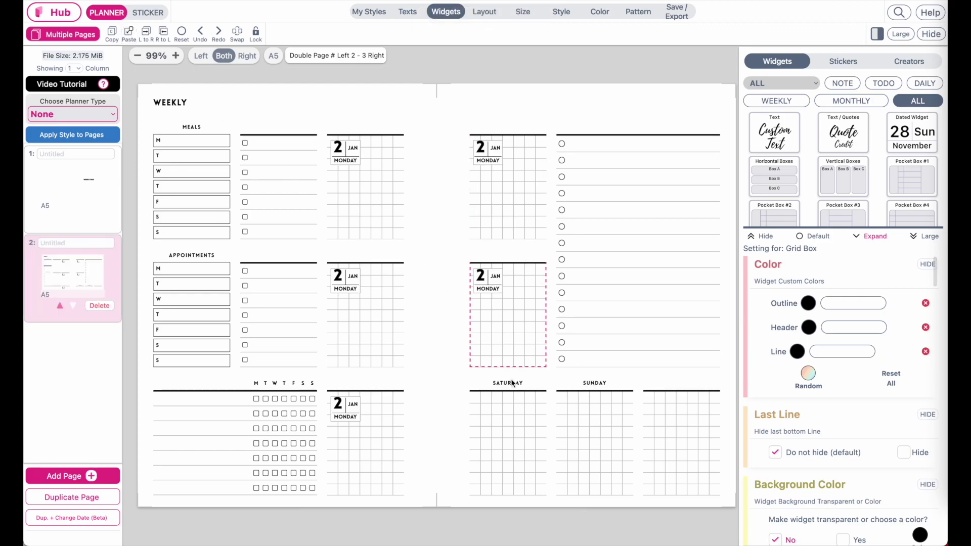
pyautogui.click(128, 35)
pyautogui.click(574, 427)
pyautogui.hotkey('ctrl', 'v')
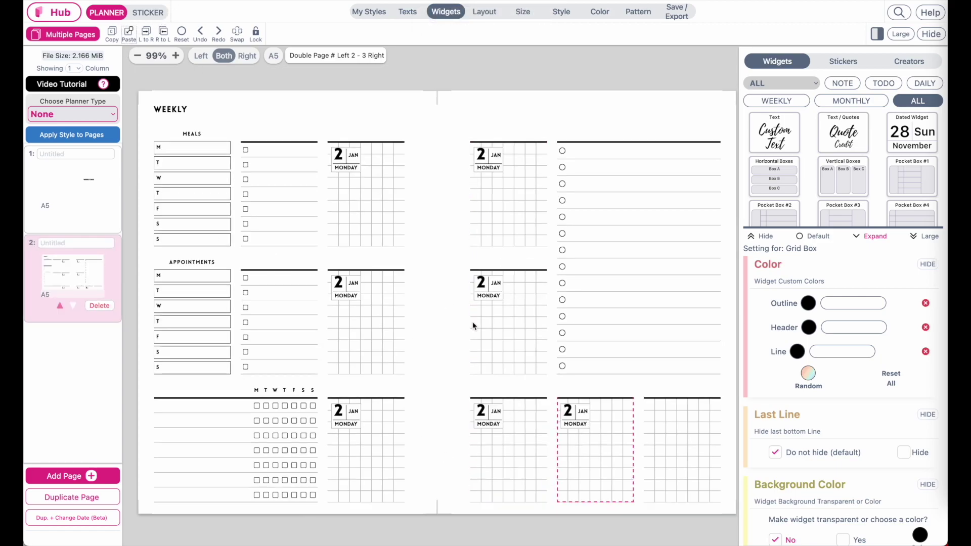
pyautogui.click(339, 292)
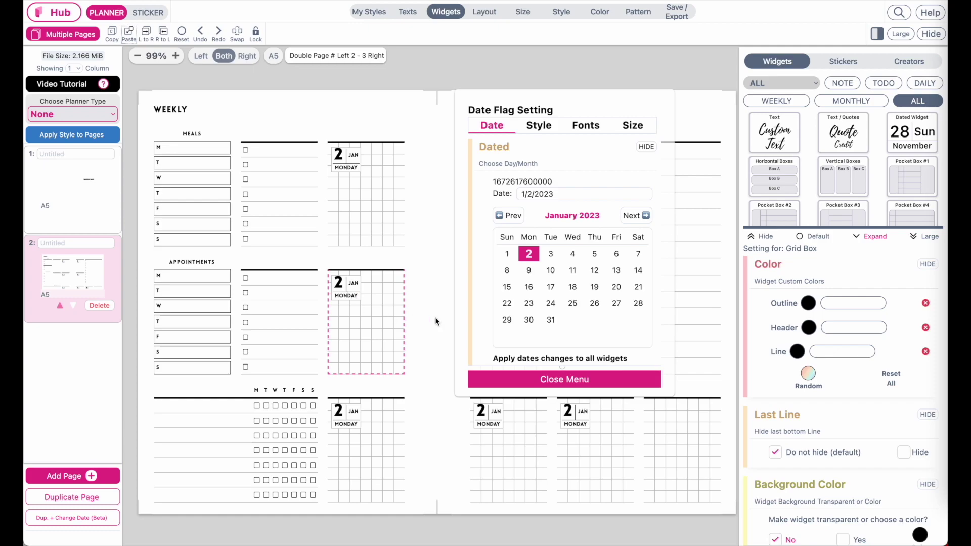
# Step: Date the Tuesday to Sunday flags 3, 4, 5, 6, 7 and 8 January in the Date Flag Setting calendar
pyautogui.click(551, 254)
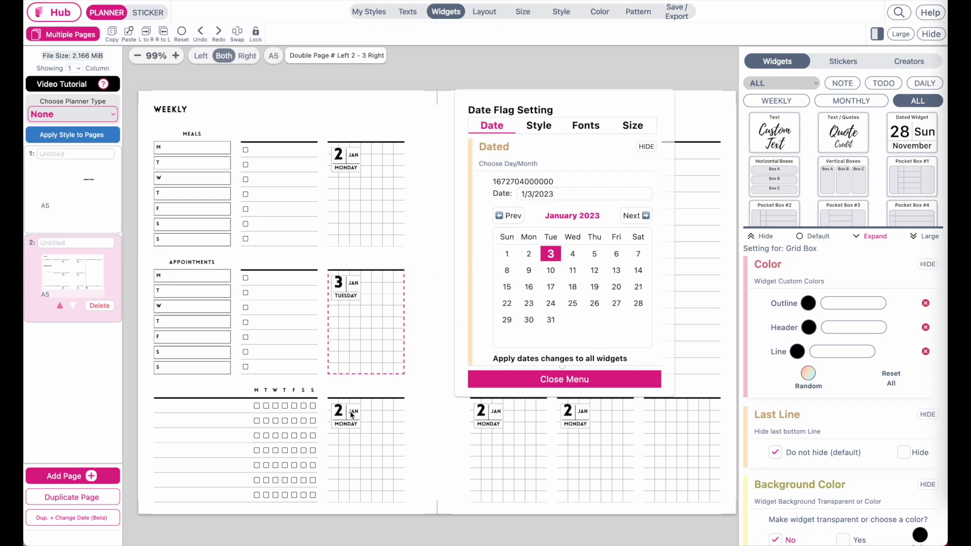
pyautogui.click(353, 415)
pyautogui.click(571, 257)
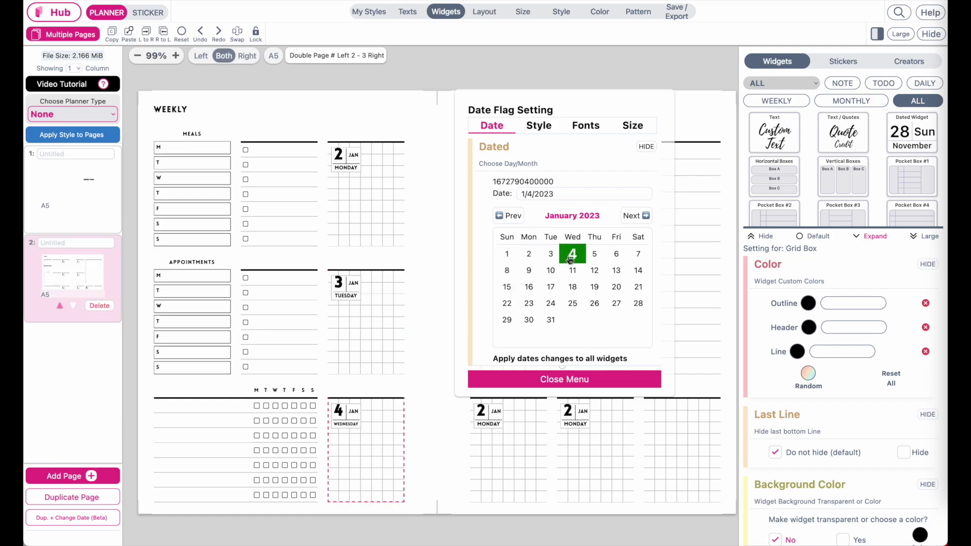
pyautogui.moveTo(461, 288); pyautogui.dragTo(127, 247)
pyautogui.click(490, 158)
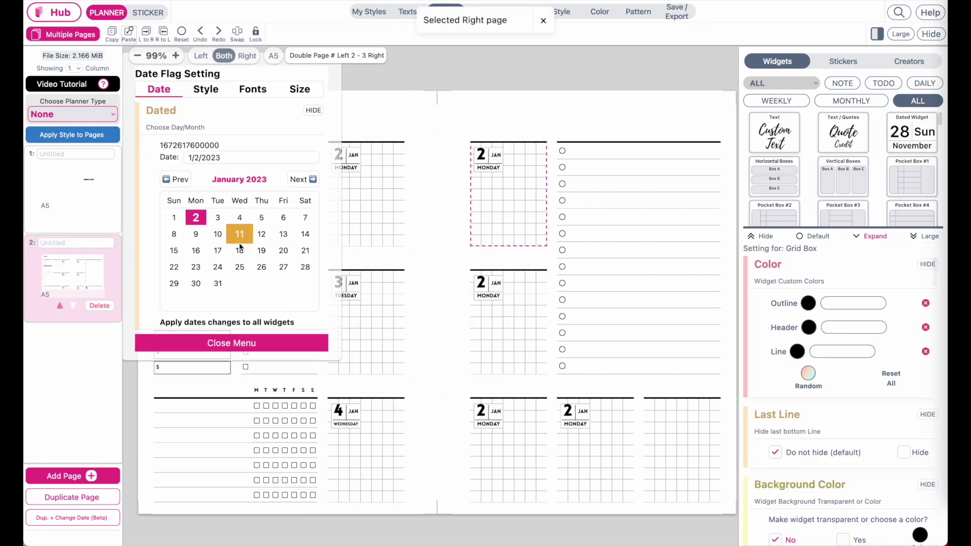
pyautogui.click(262, 226)
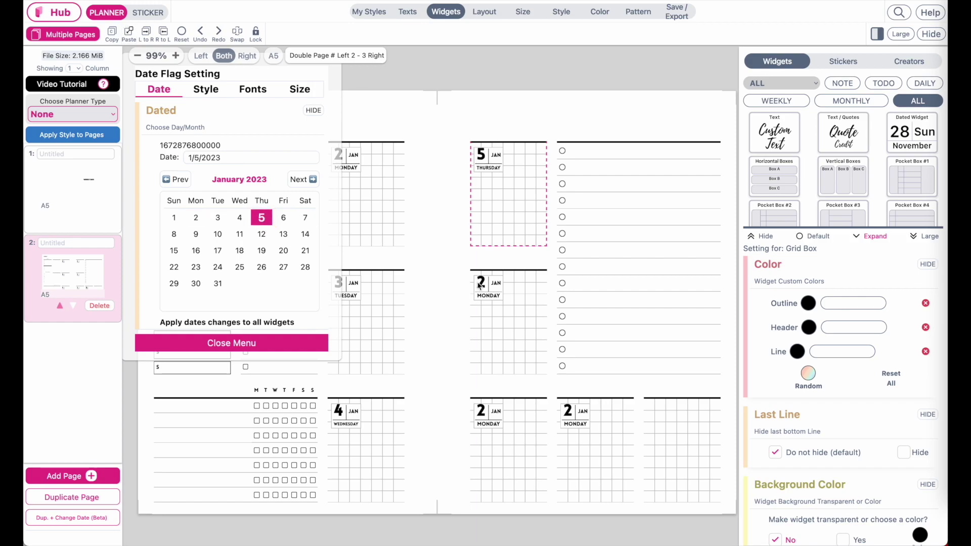
pyautogui.click(283, 222)
pyautogui.click(305, 219)
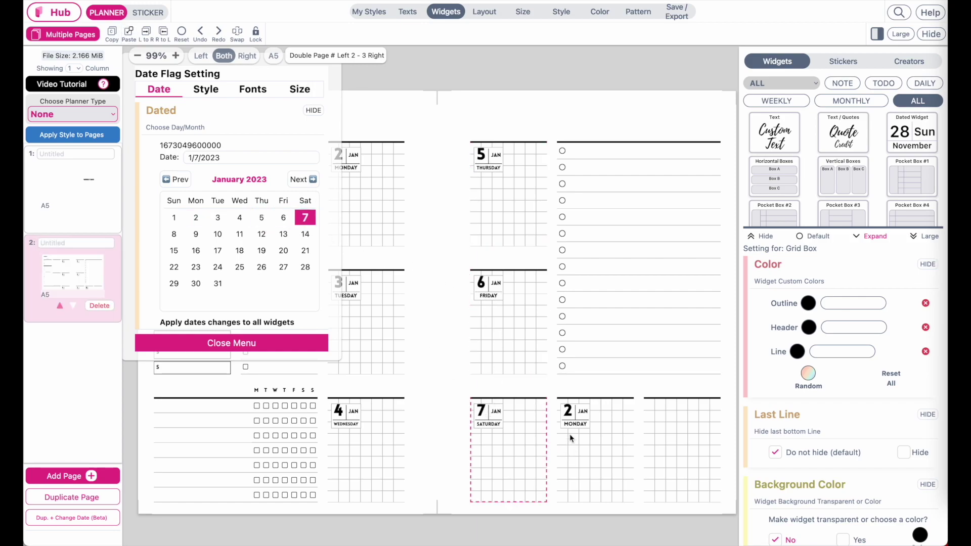
pyautogui.click(570, 419)
pyautogui.click(174, 234)
pyautogui.click(237, 341)
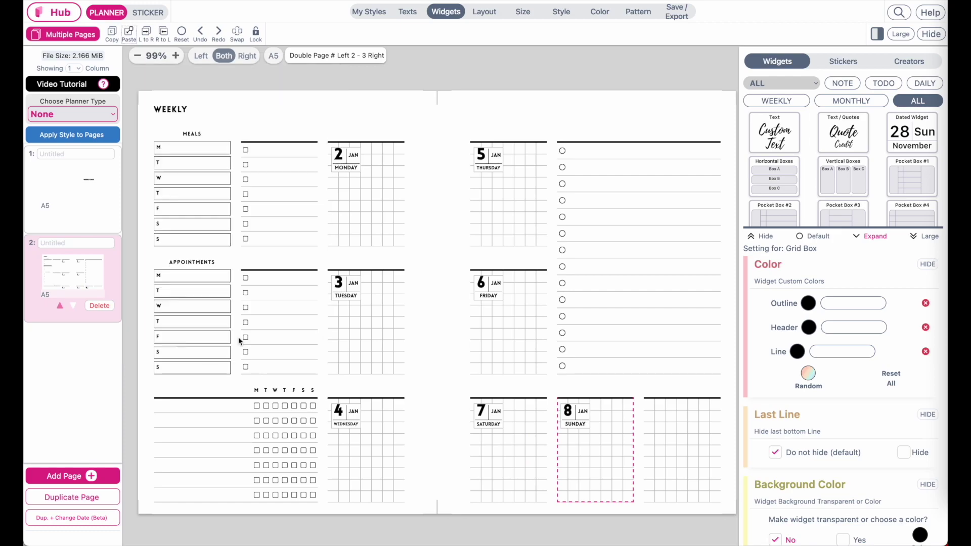
pyautogui.click(416, 541)
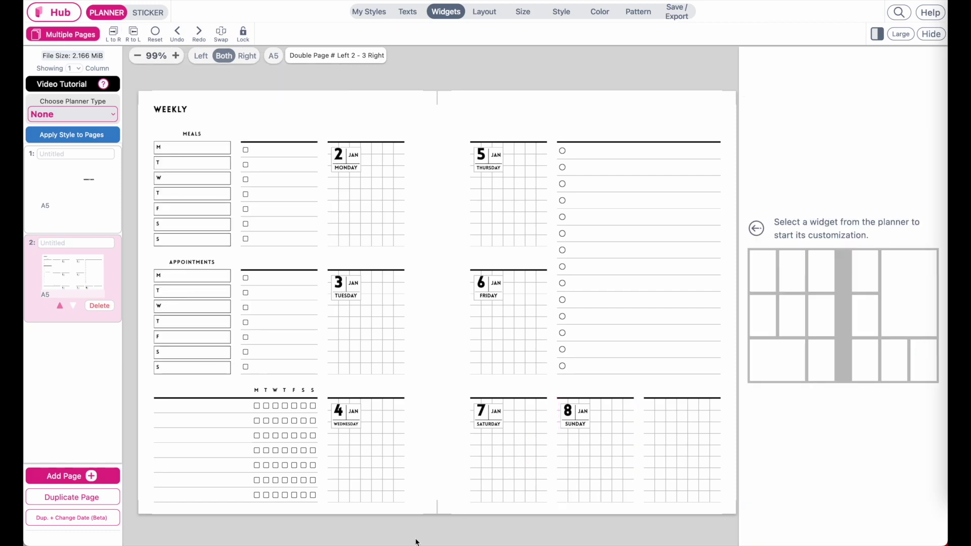
# Step: Replace the Meals list with a Calendar widget from the MONTHLY widgets
pyautogui.click(187, 145)
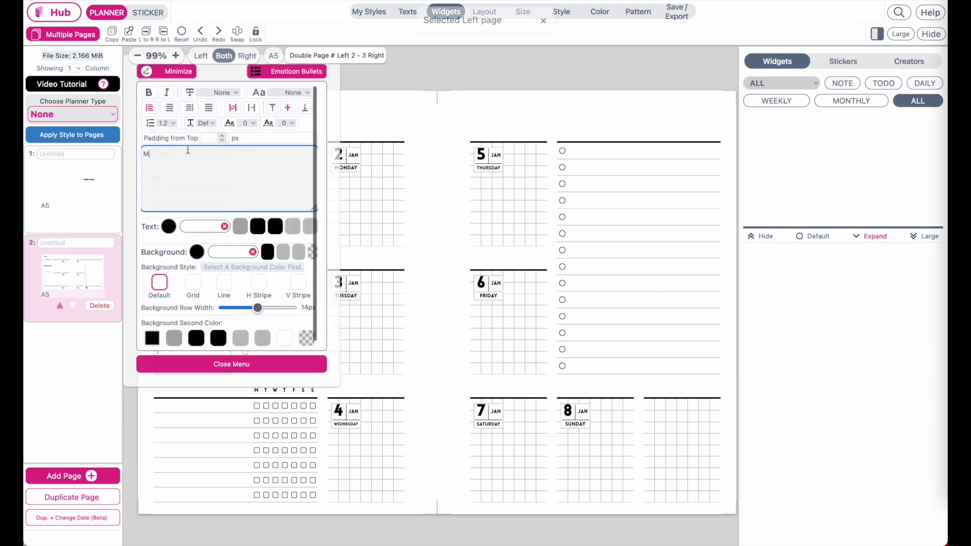
pyautogui.click(156, 75)
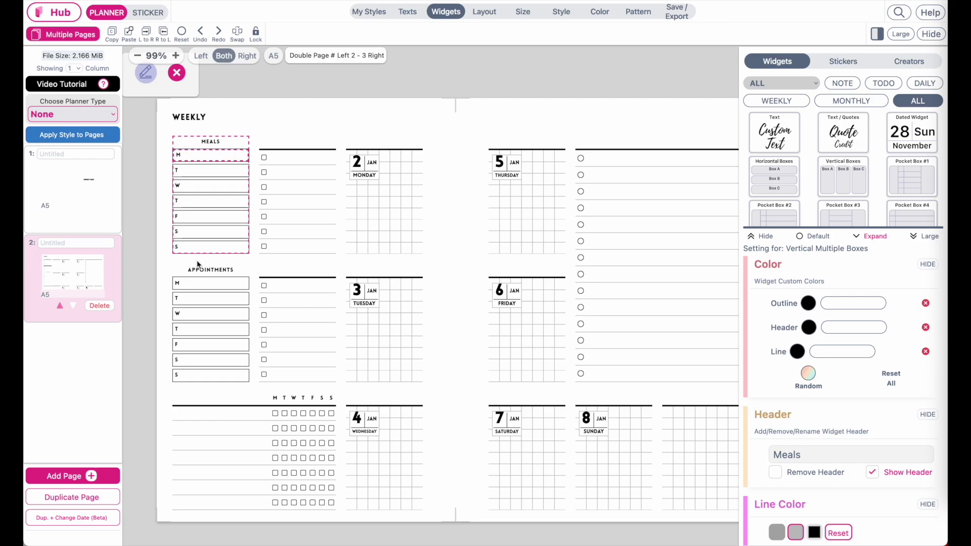
pyautogui.click(831, 100)
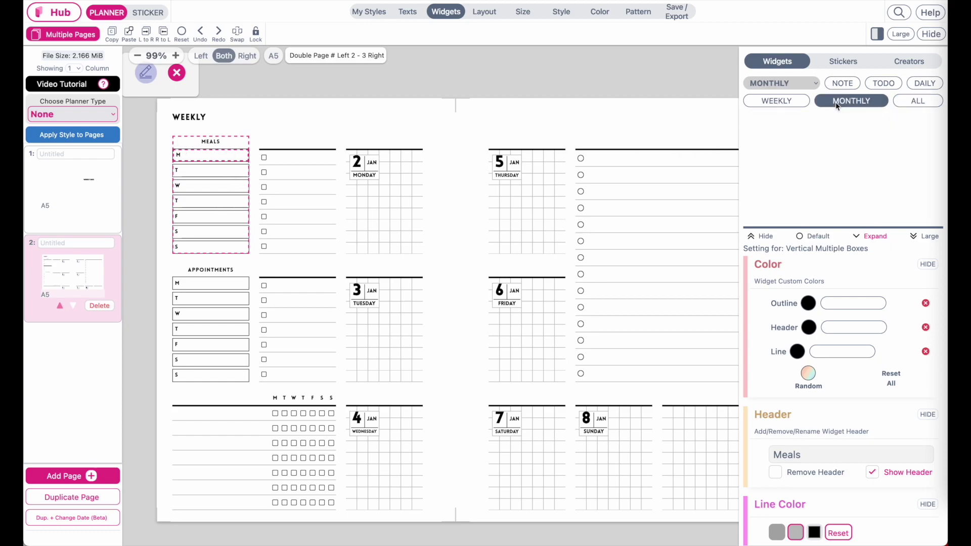
pyautogui.click(769, 140)
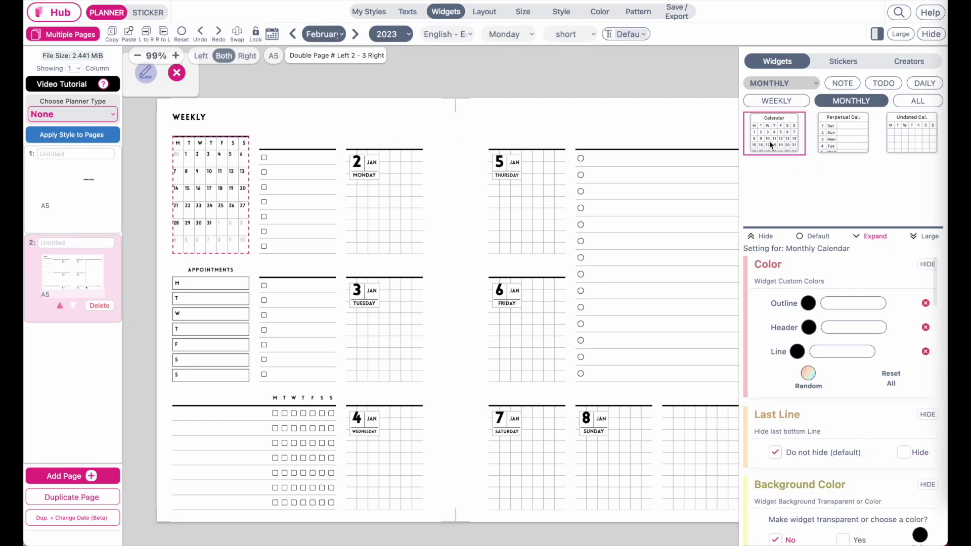
pyautogui.scroll(-3, 837, 327)
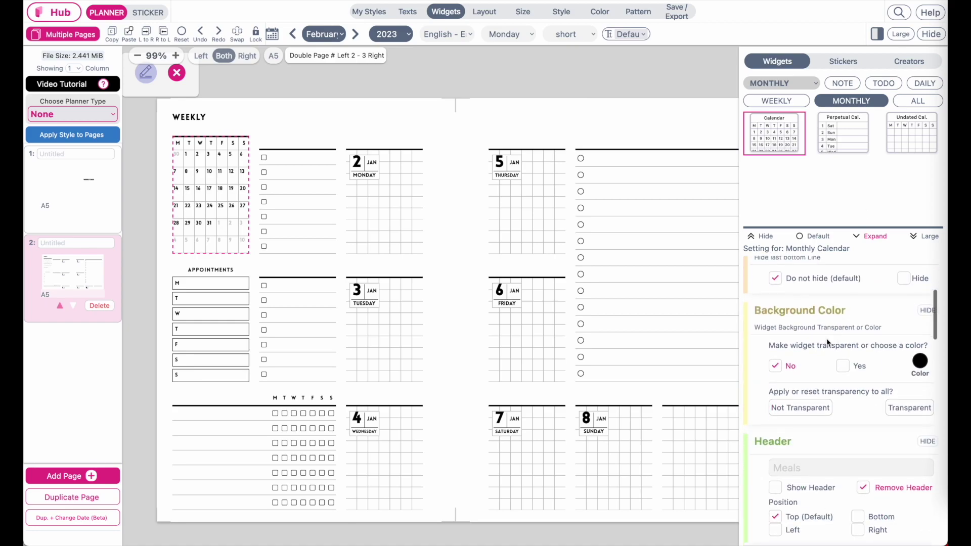
pyautogui.scroll(1, 834, 340)
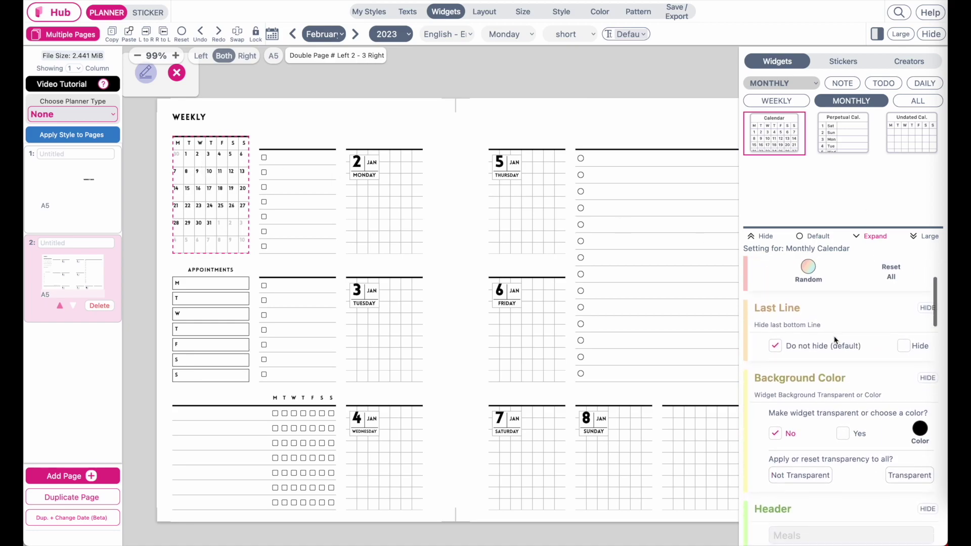
pyautogui.scroll(-5, 834, 340)
pyautogui.scroll(1, 835, 340)
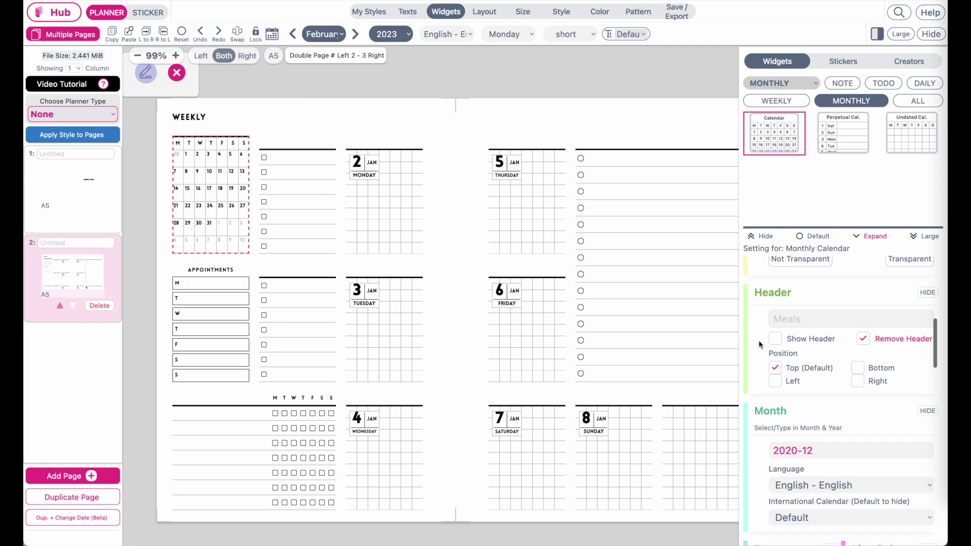
# Step: Show the calendar's header and step its month back to January 2023
pyautogui.click(776, 338)
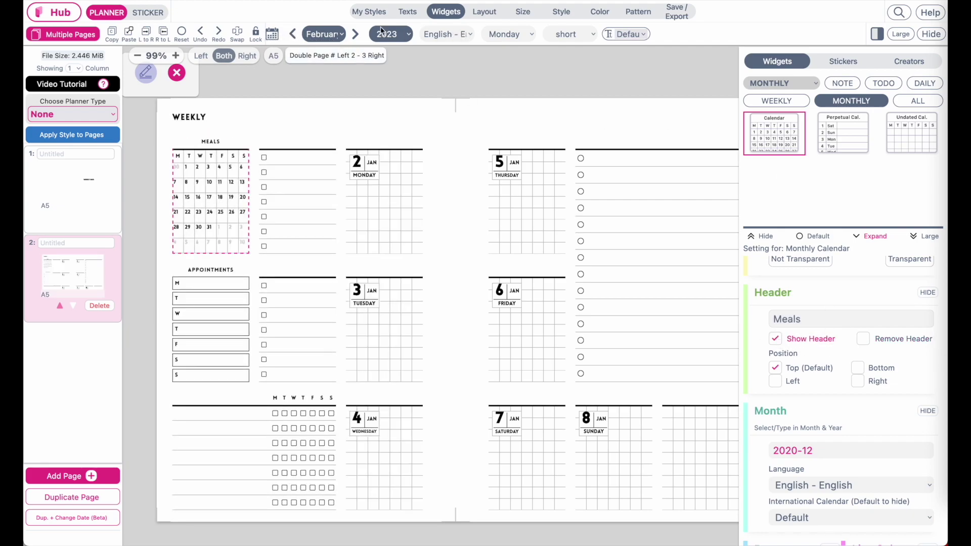
pyautogui.click(356, 34)
pyautogui.click(293, 34)
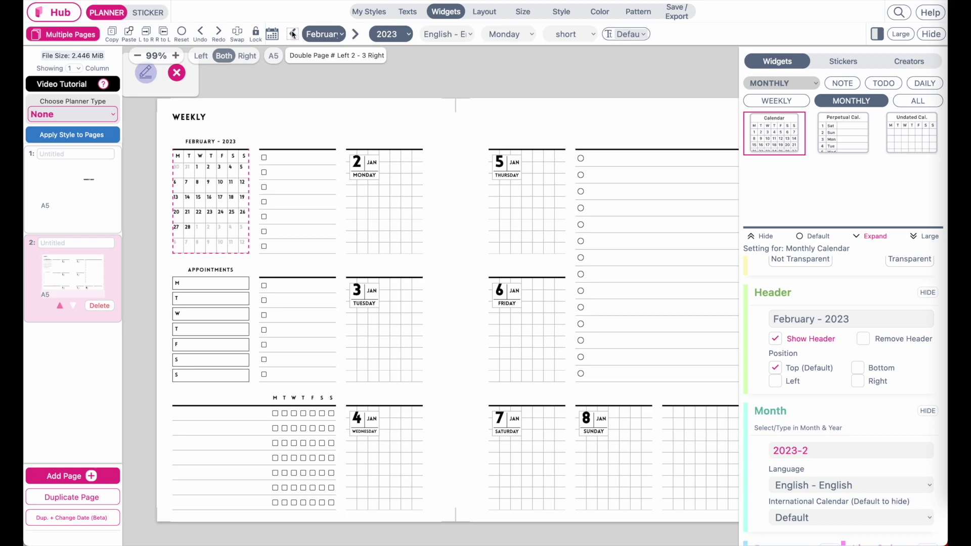
pyautogui.click(293, 33)
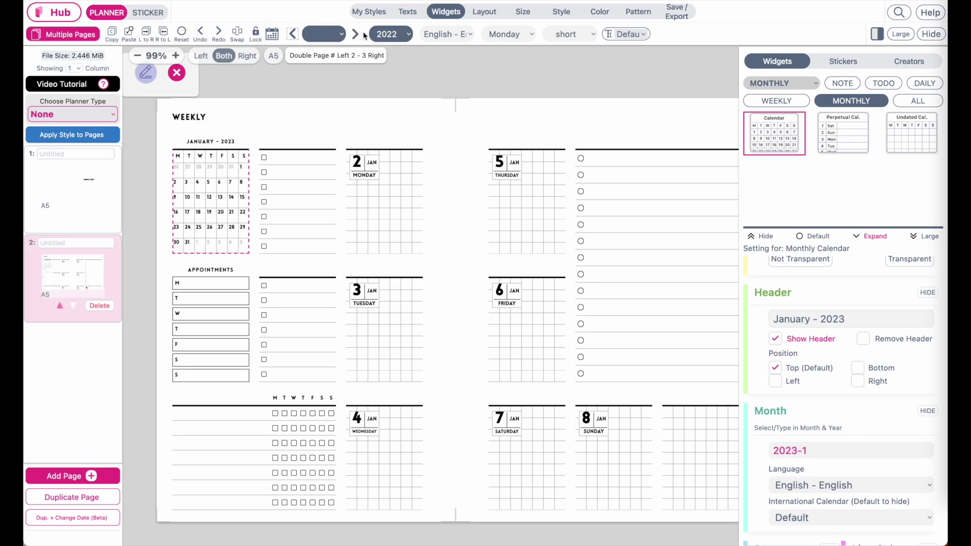
# Step: Make a dated duplicate of the weekly spread, then delete the faulty page 3 it creates
pyautogui.scroll(-2, 247, 141)
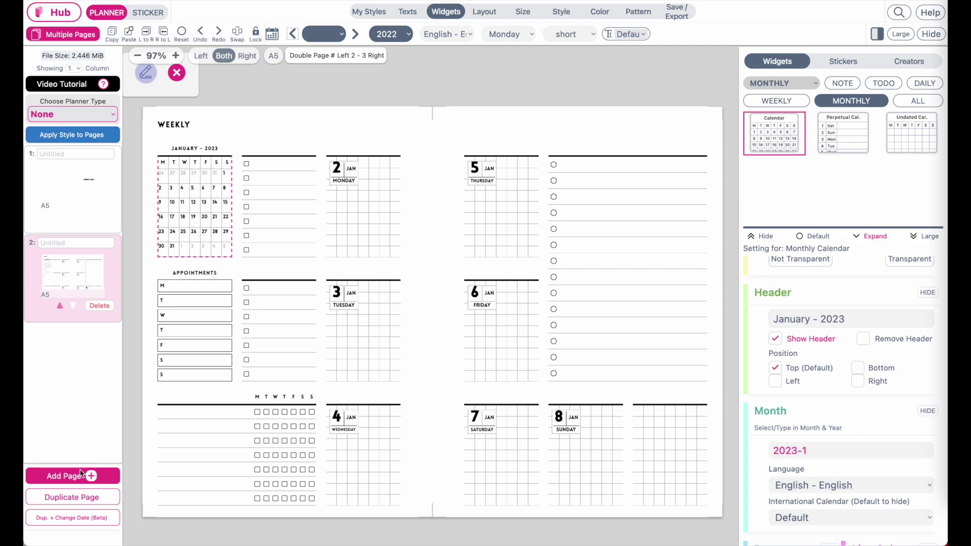
pyautogui.click(65, 518)
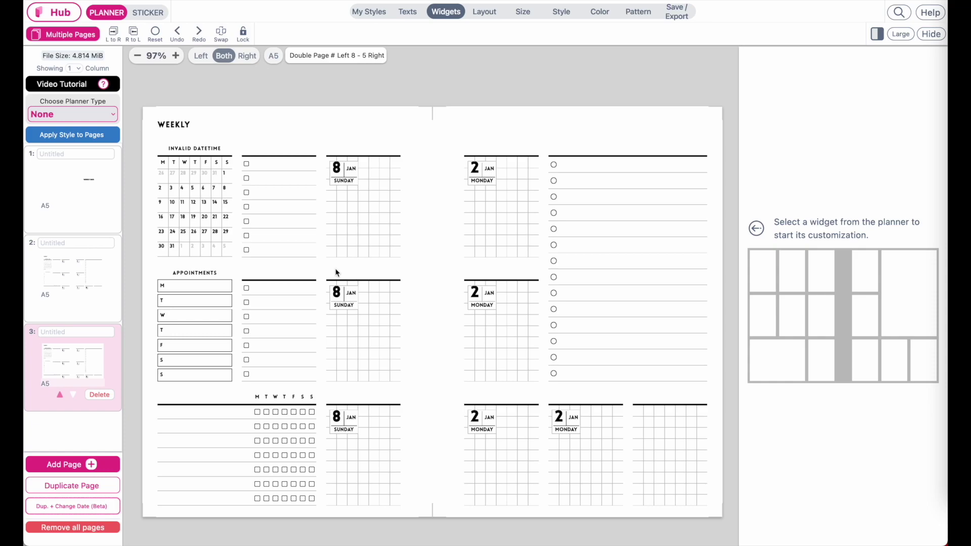
pyautogui.click(101, 395)
pyautogui.click(73, 383)
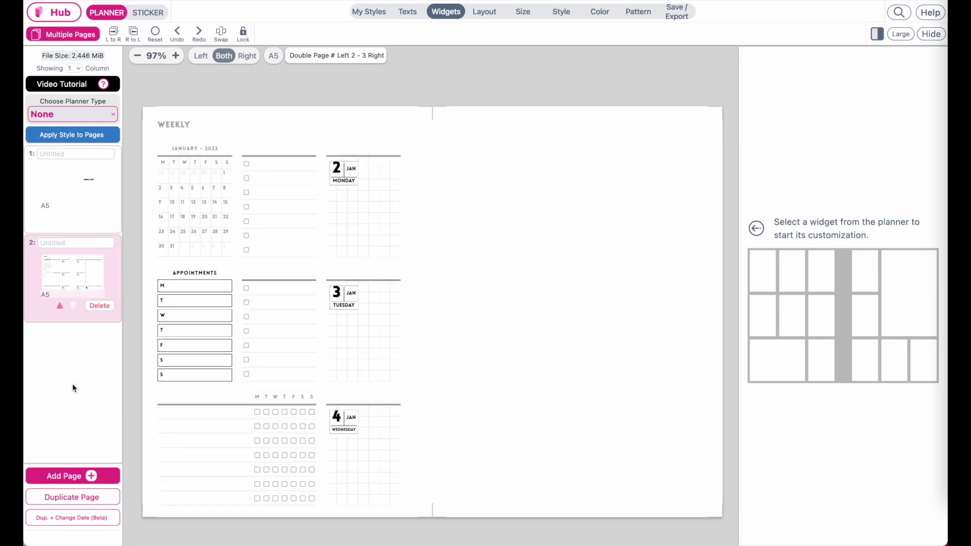
# Step: Add dated weekly spreads with Dup. + Change Date, from 9–15 January through 27 March–2 April
pyautogui.click(54, 518)
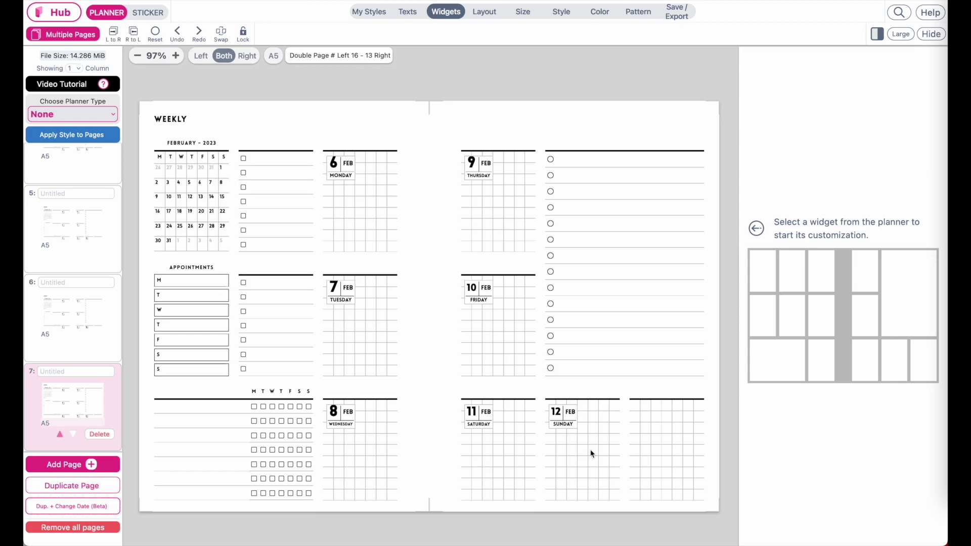
pyautogui.scroll(5, 71, 313)
pyautogui.scroll(-5, 71, 314)
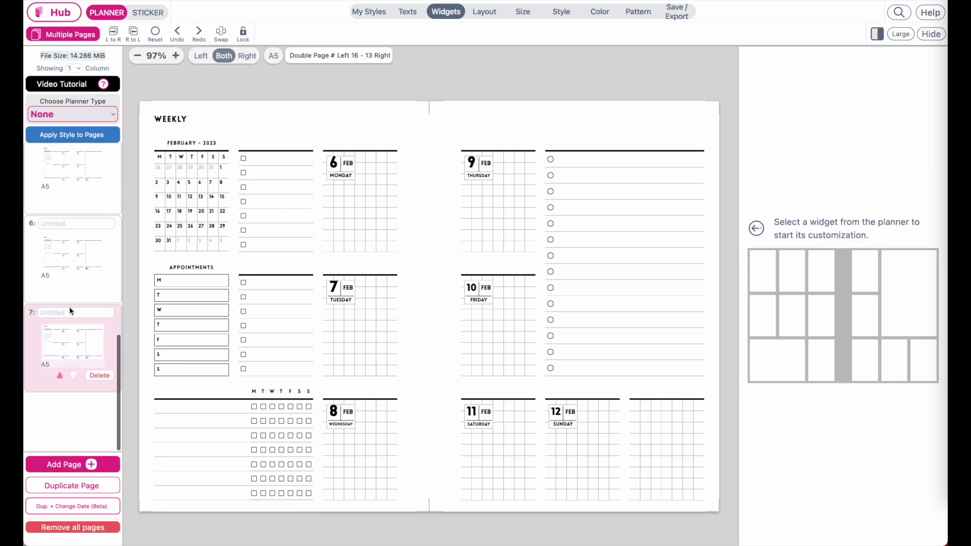
pyautogui.scroll(5, 59, 245)
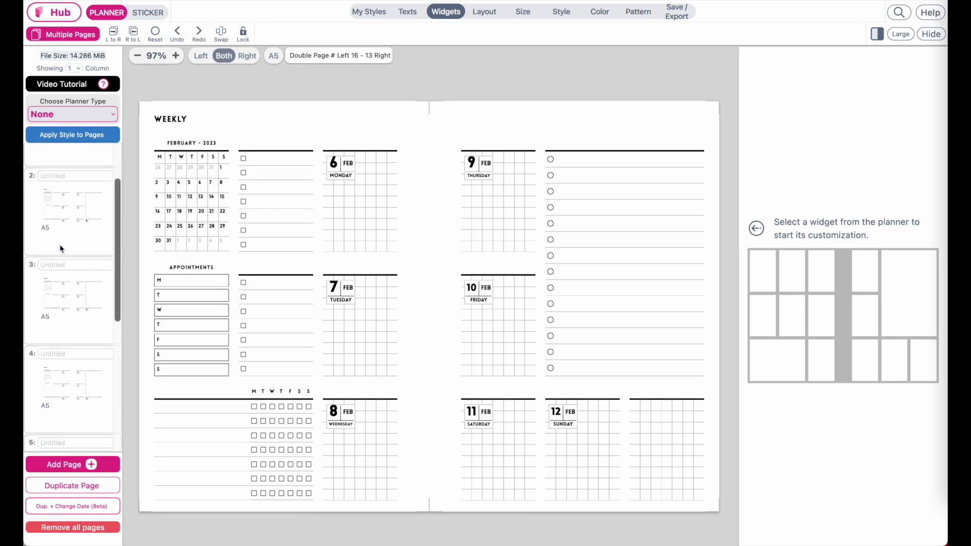
pyautogui.scroll(-5, 60, 244)
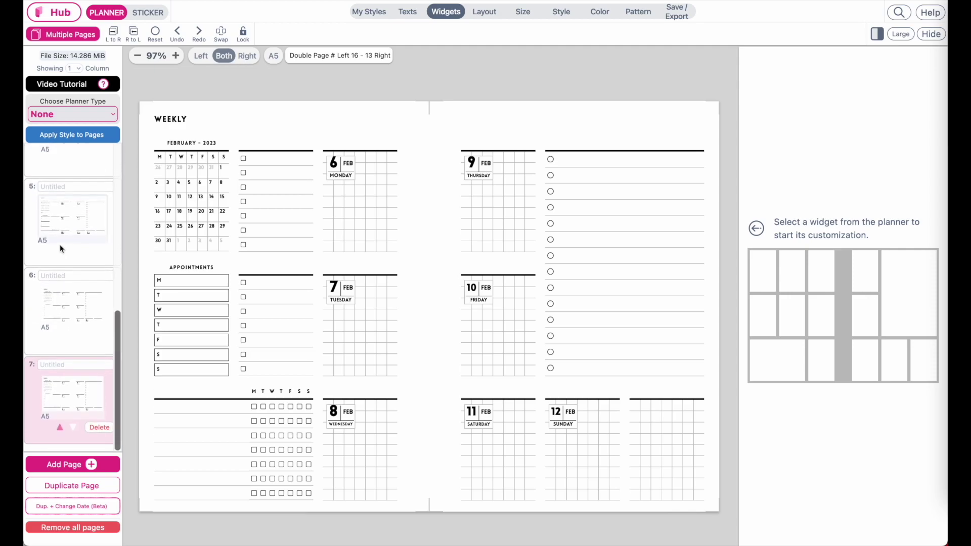
pyautogui.click(56, 507)
pyautogui.click(56, 507)
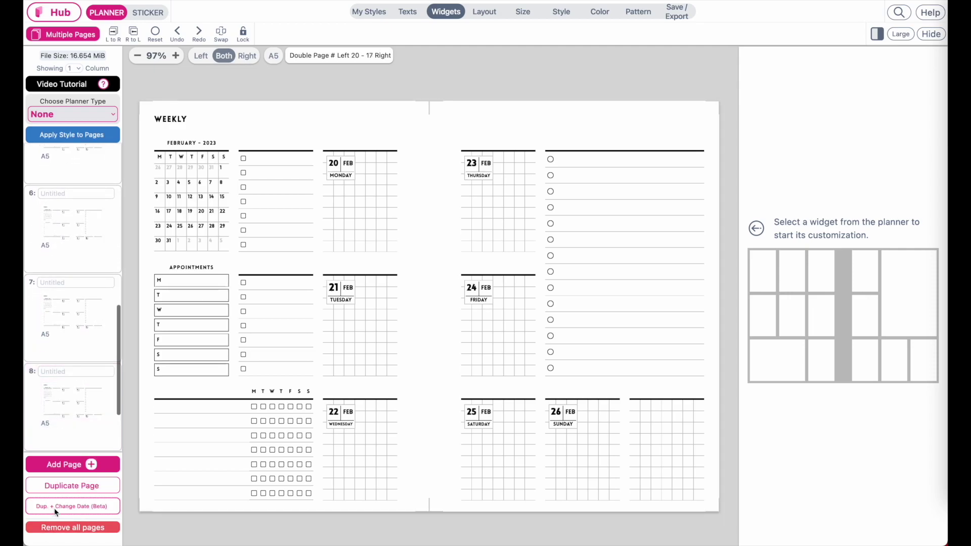
pyautogui.click(54, 508)
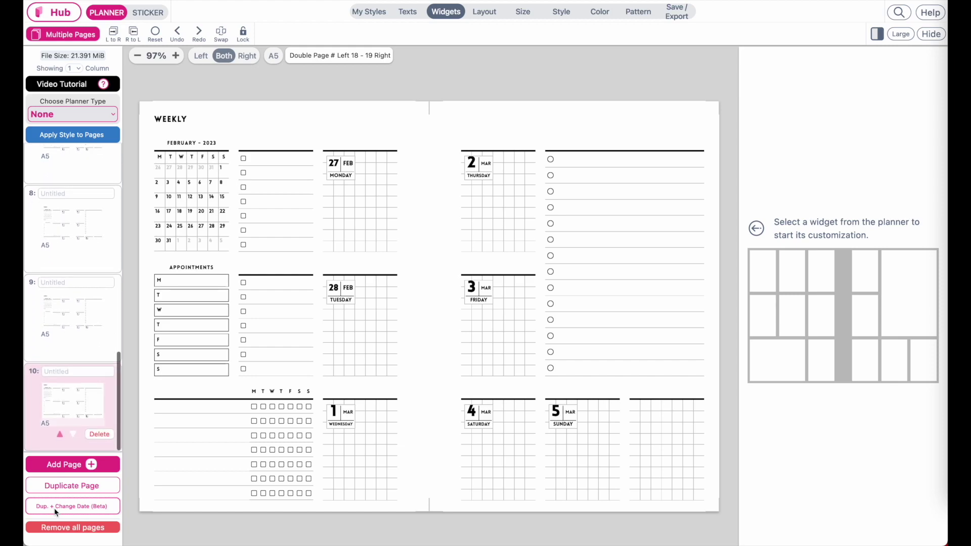
pyautogui.click(55, 507)
pyautogui.click(53, 506)
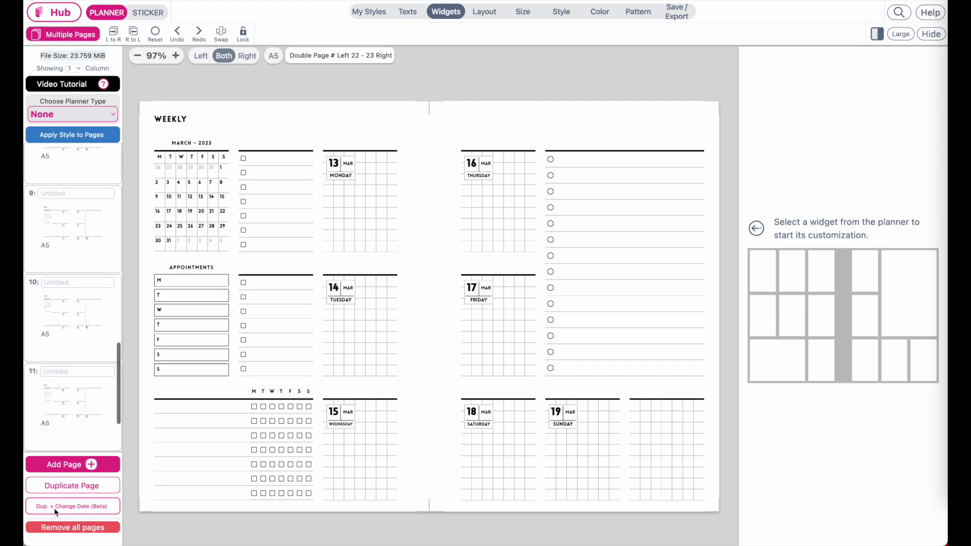
pyautogui.click(53, 507)
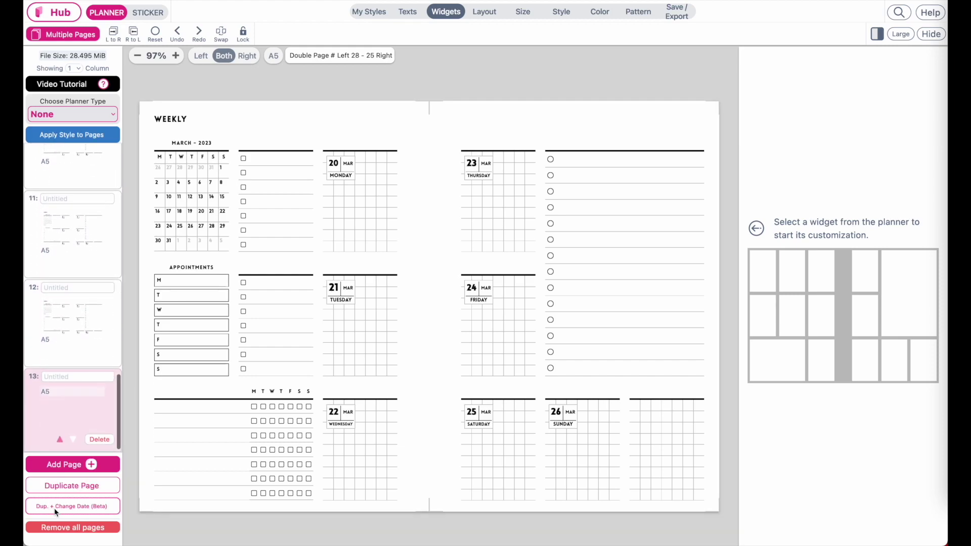
pyautogui.click(53, 507)
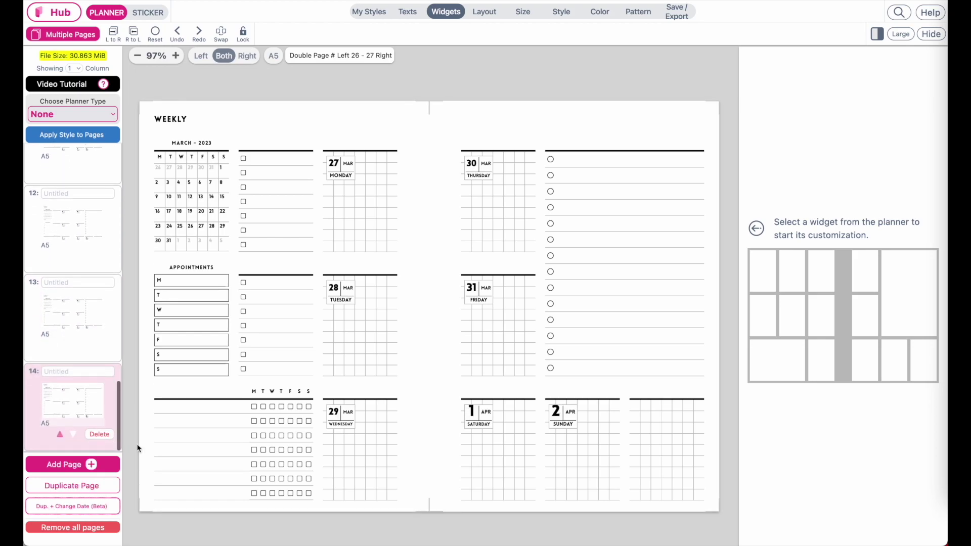
# Step: Continue adding dated weekly spreads through April and May up to 5–11 June
pyautogui.scroll(3, 157, 161)
pyautogui.hscroll(-3, 154, 157)
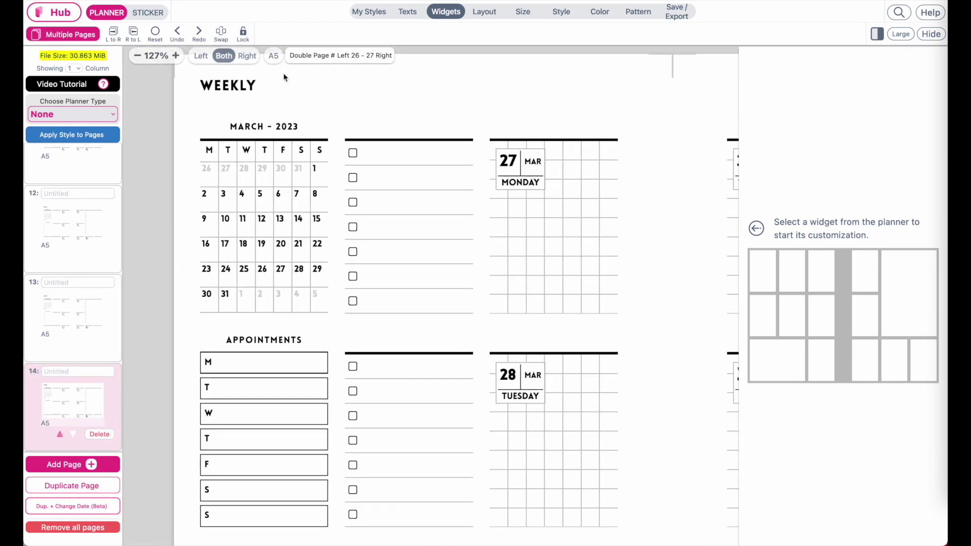
pyautogui.scroll(-3, 325, 288)
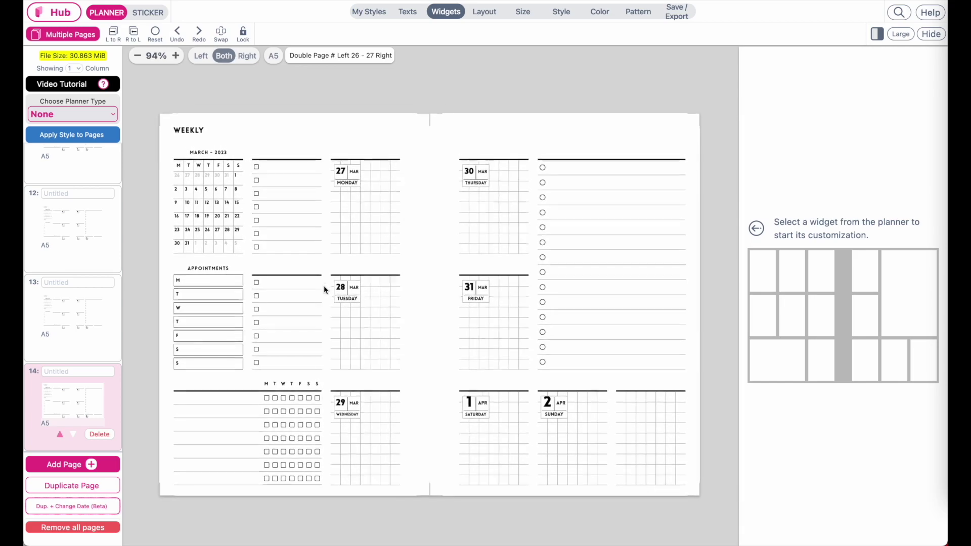
pyautogui.click(66, 507)
pyautogui.click(67, 508)
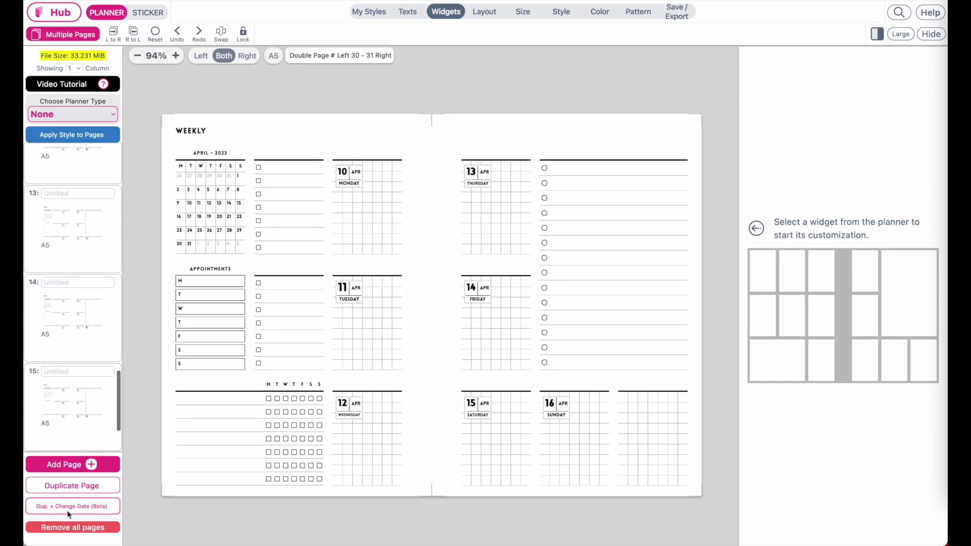
pyautogui.click(68, 512)
pyautogui.click(69, 513)
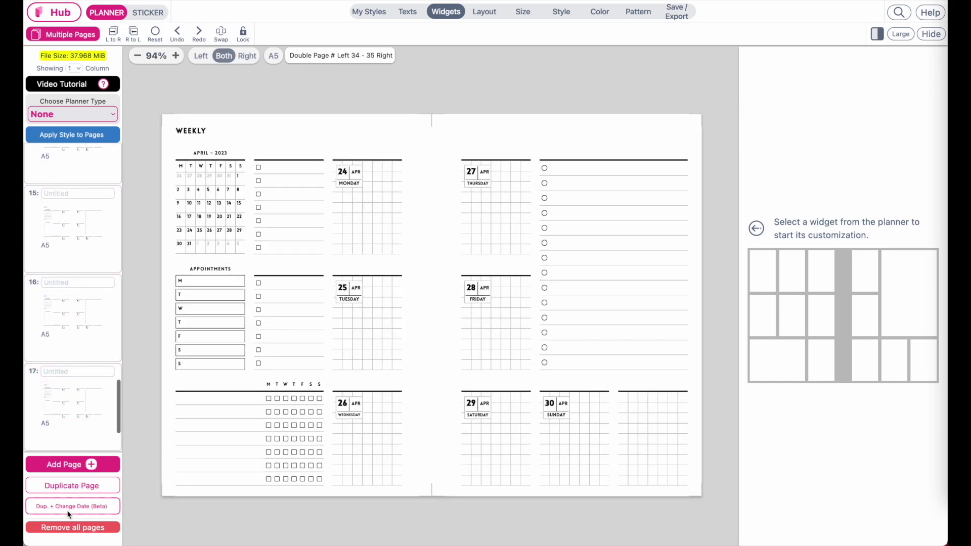
pyautogui.click(68, 512)
pyautogui.click(68, 513)
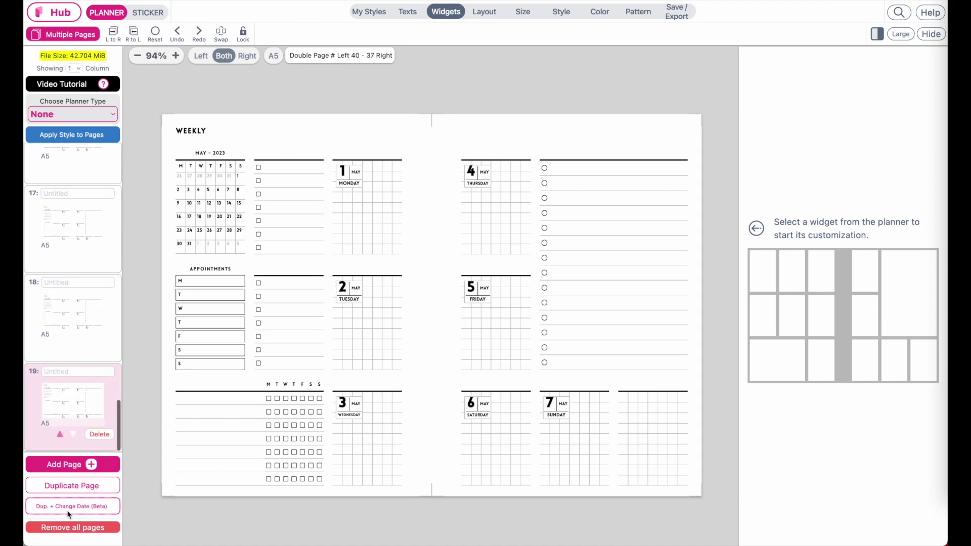
pyautogui.click(68, 512)
pyautogui.click(69, 512)
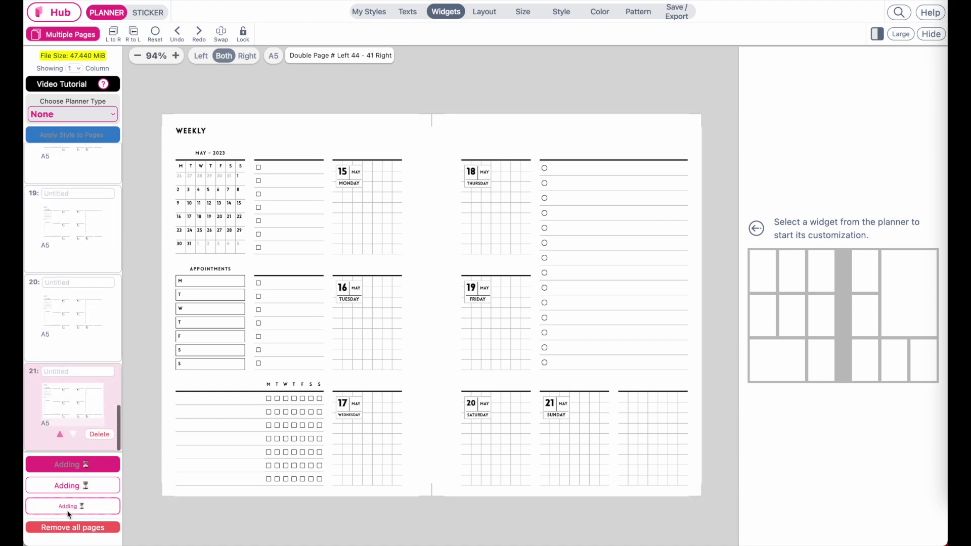
pyautogui.click(68, 513)
pyautogui.click(68, 512)
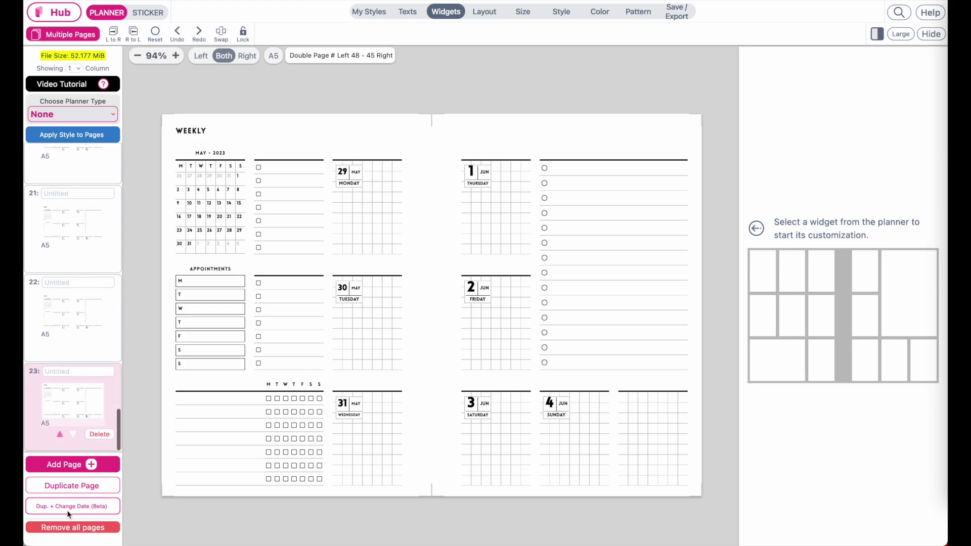
# Step: Add the remaining June and July weeks, ending with 17–23 July on page 30
pyautogui.click(69, 506)
pyautogui.click(69, 506)
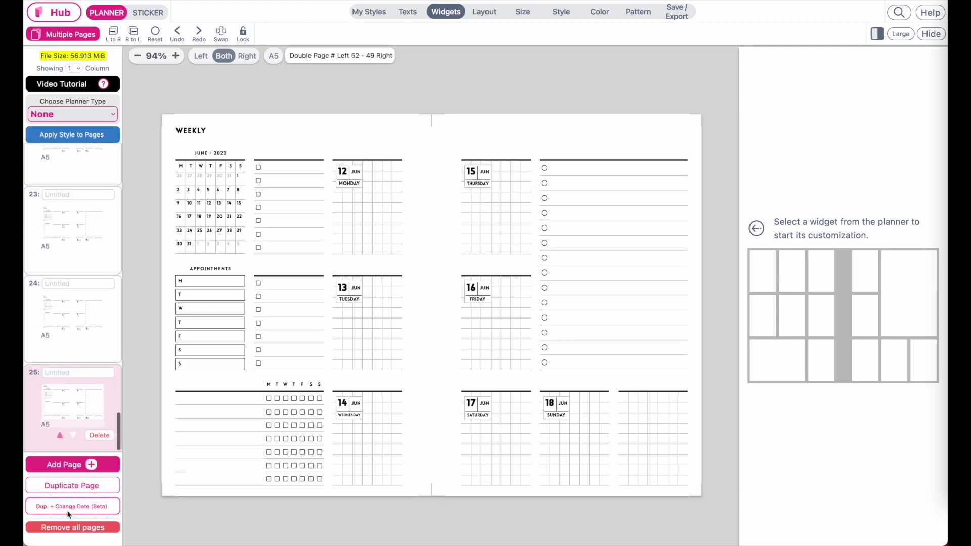
pyautogui.click(68, 512)
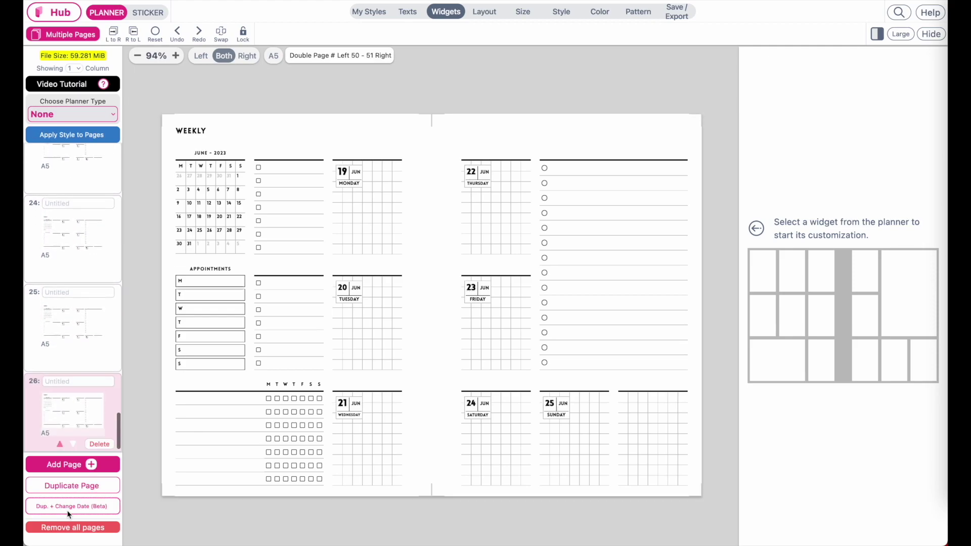
pyautogui.click(68, 512)
pyautogui.click(69, 511)
pyautogui.click(68, 511)
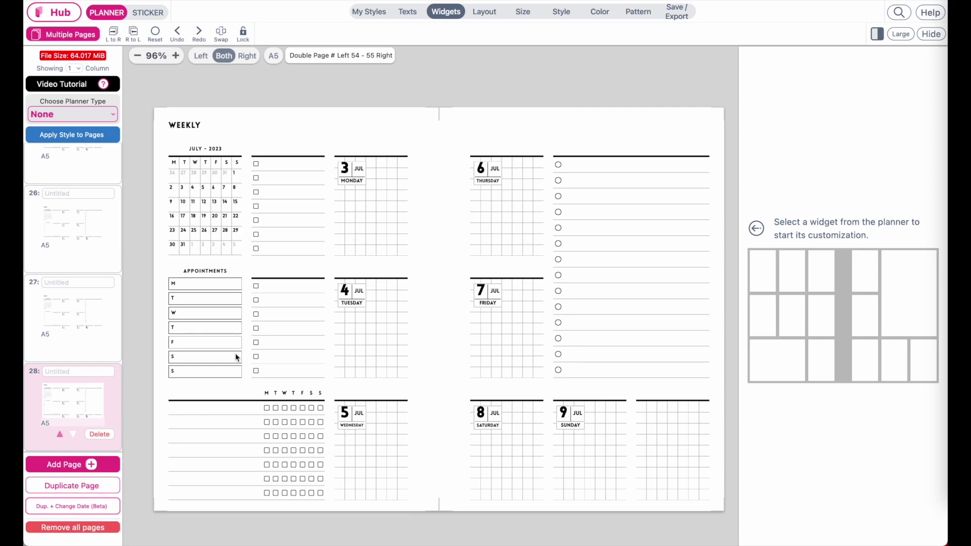
pyautogui.scroll(-1, 235, 356)
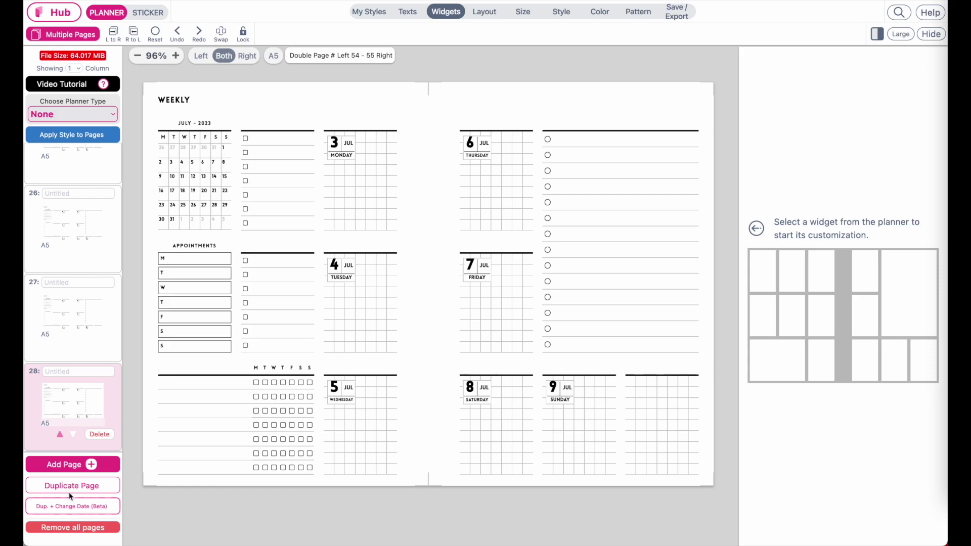
pyautogui.click(70, 506)
pyautogui.click(70, 507)
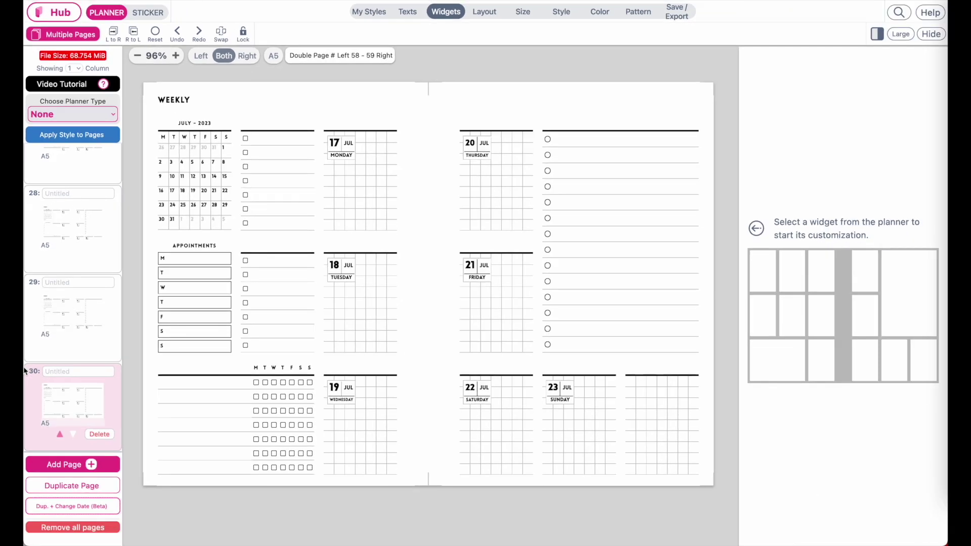
pyautogui.scroll(1, 305, 271)
pyautogui.scroll(-1, 93, 332)
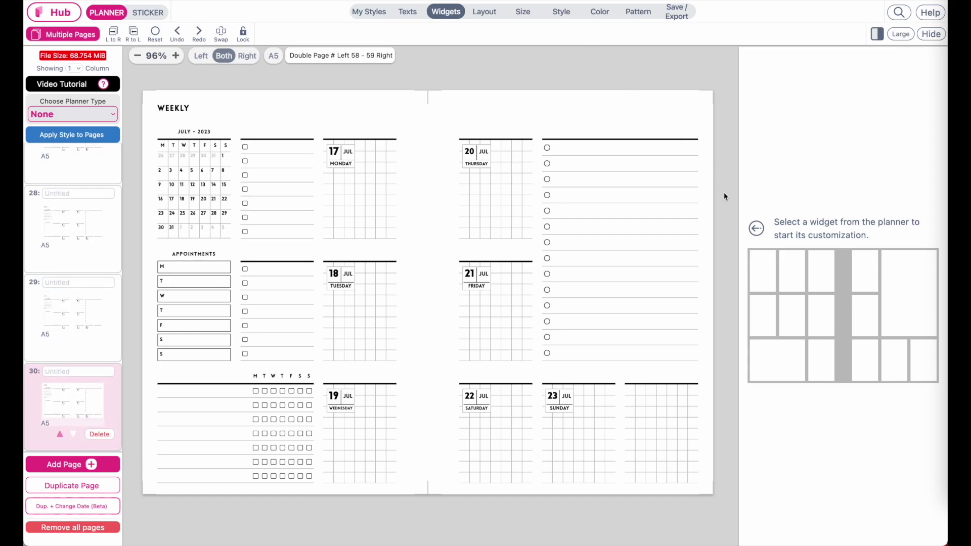
# Step: Set the PDF export paper size to US Letter
pyautogui.click(684, 14)
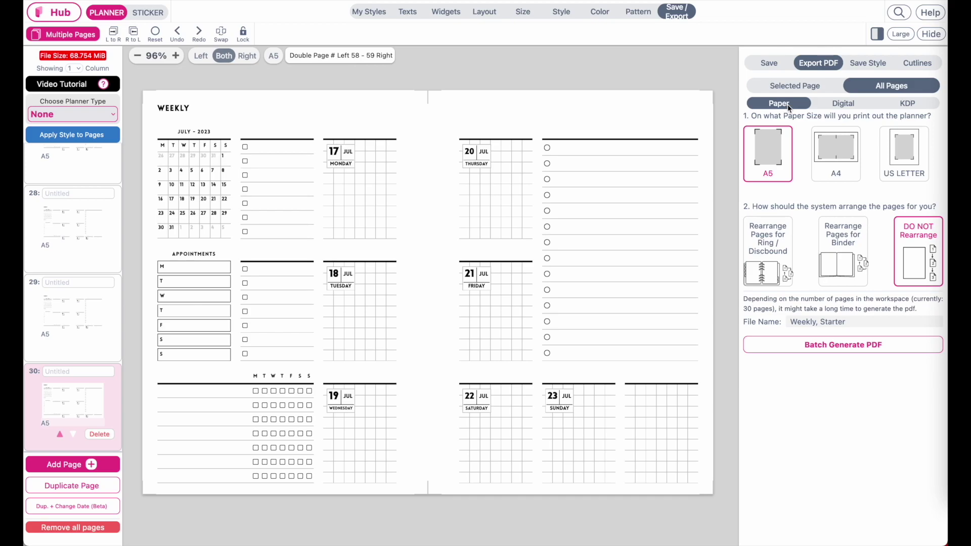
pyautogui.click(912, 151)
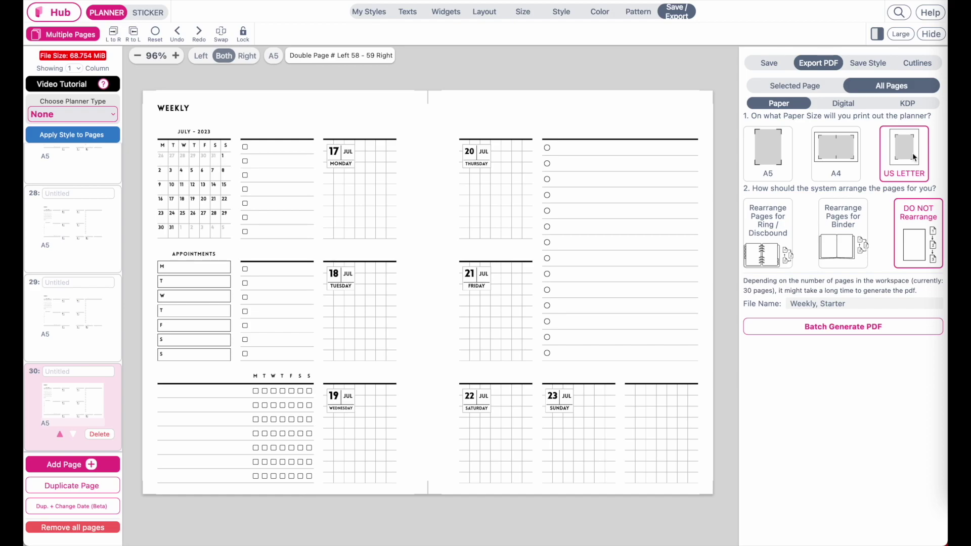
pyautogui.click(833, 153)
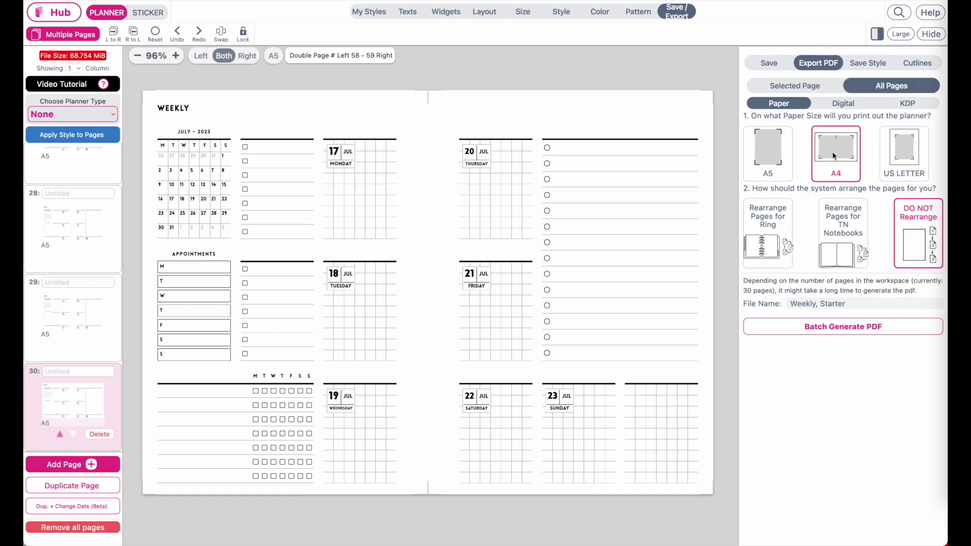
pyautogui.click(901, 153)
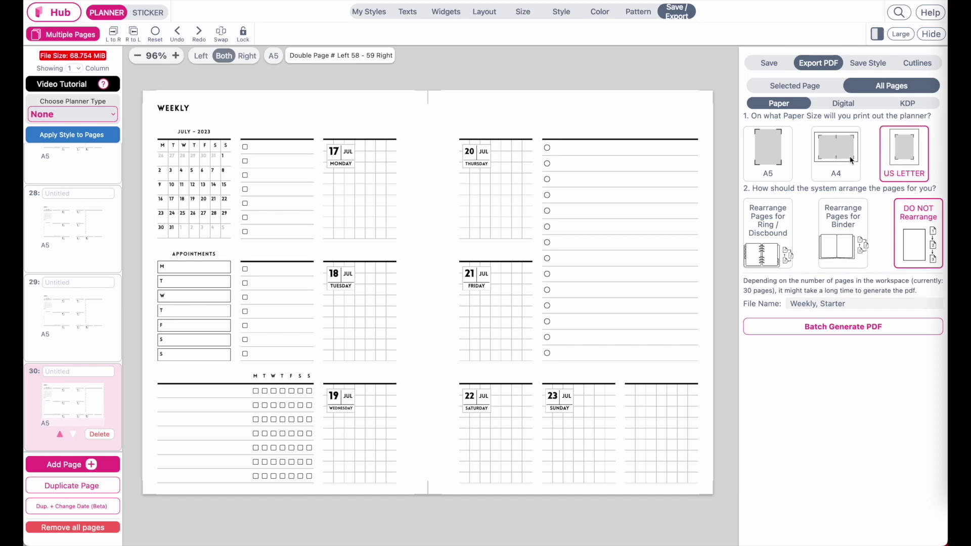
# Step: Choose 'Rearrange Pages for Ring / Discbound' as the page arrangement for all pages
pyautogui.click(766, 235)
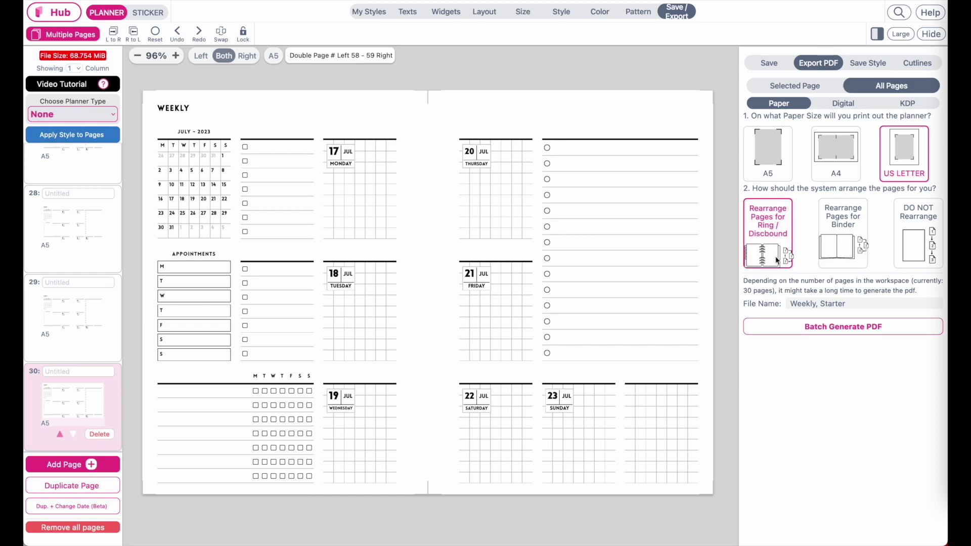
pyautogui.click(917, 236)
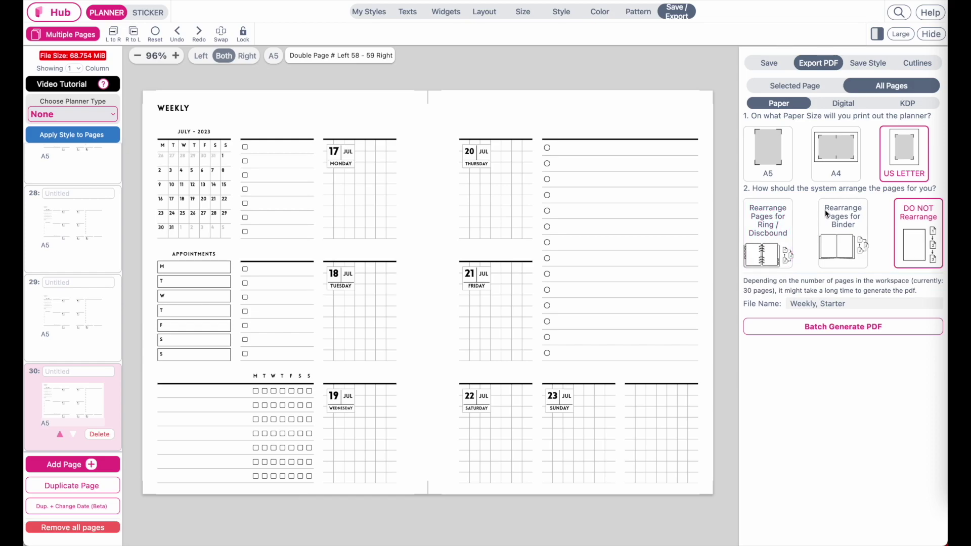
pyautogui.click(767, 238)
pyautogui.click(909, 230)
pyautogui.click(769, 239)
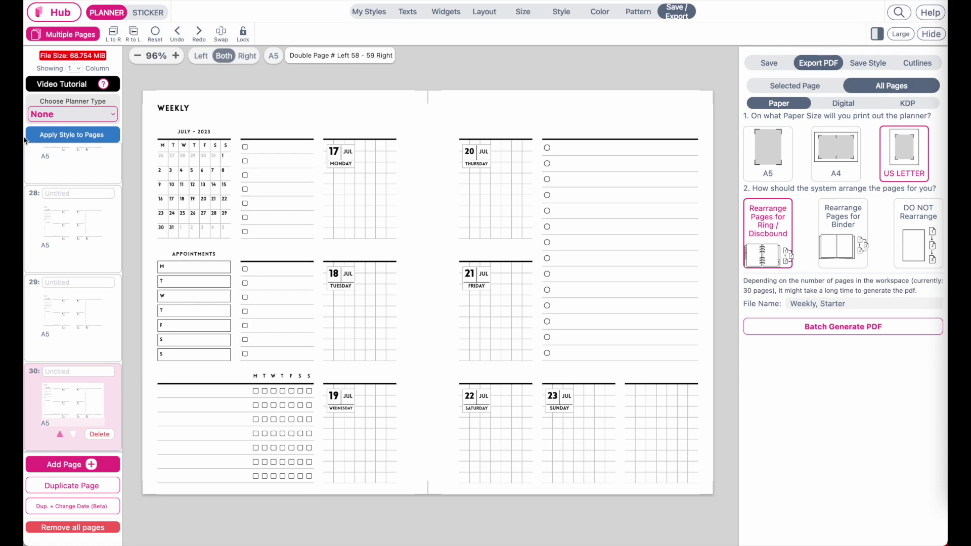
pyautogui.scroll(-2, 60, 228)
pyautogui.scroll(2, 60, 230)
pyautogui.scroll(20, 50, 240)
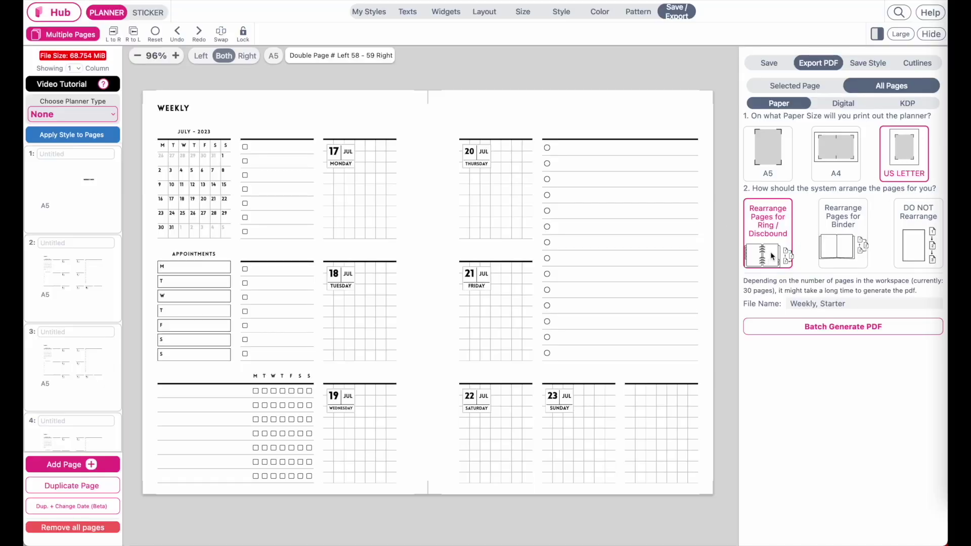
# Step: Batch-generate the PDF of all 30 planner pages
pyautogui.click(852, 326)
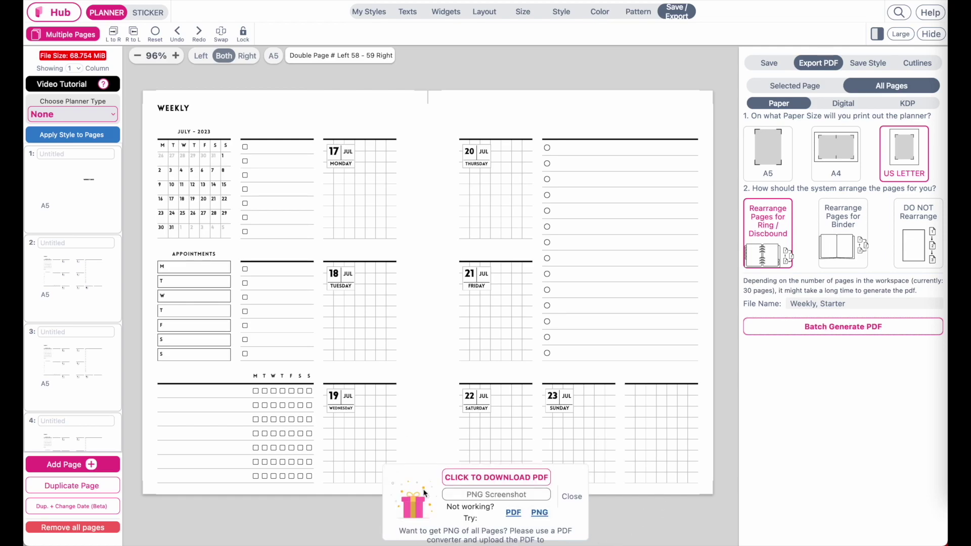
# Step: Download the generated PDF and look through its WEEKLY 2023 cover and January weekly pages
pyautogui.click(511, 477)
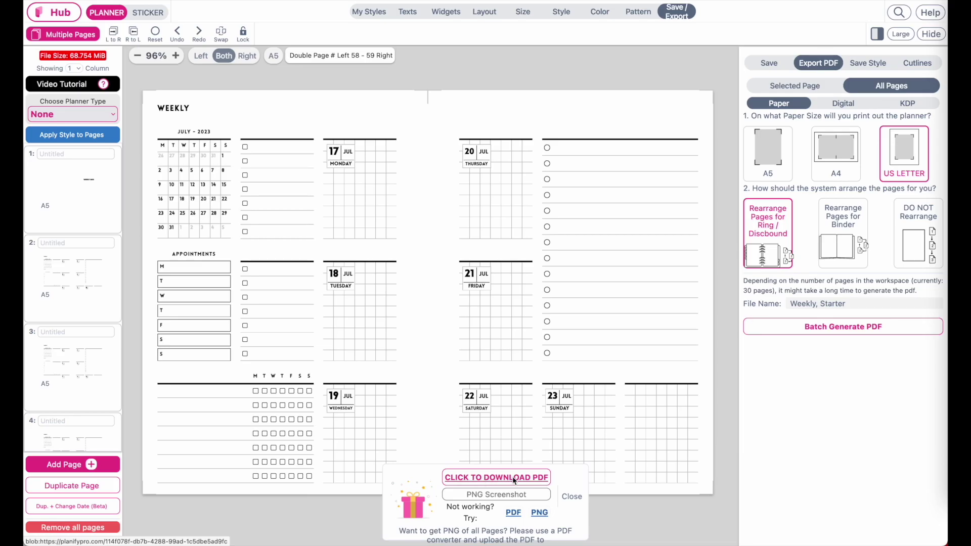
pyautogui.scroll(-5, 512, 476)
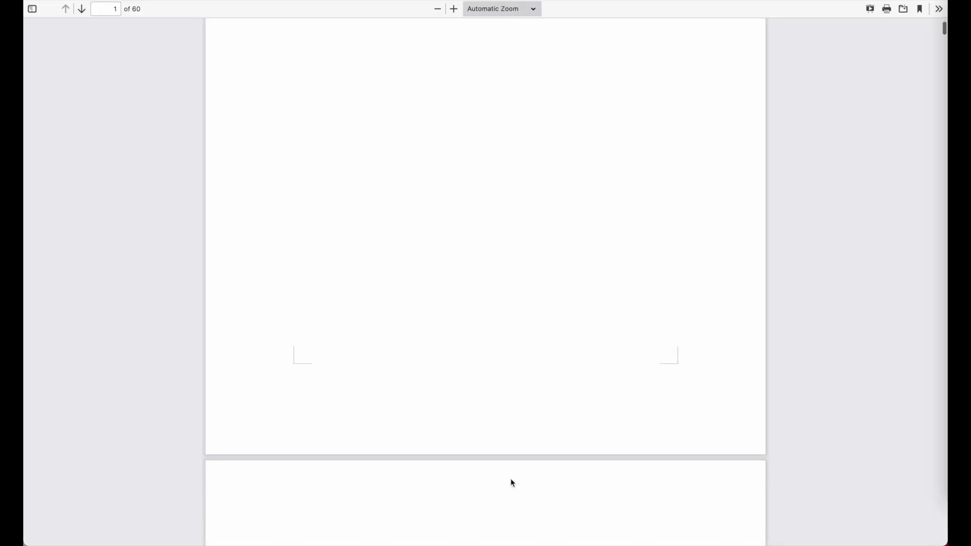
pyautogui.scroll(5, 511, 479)
pyautogui.scroll(-20, 511, 483)
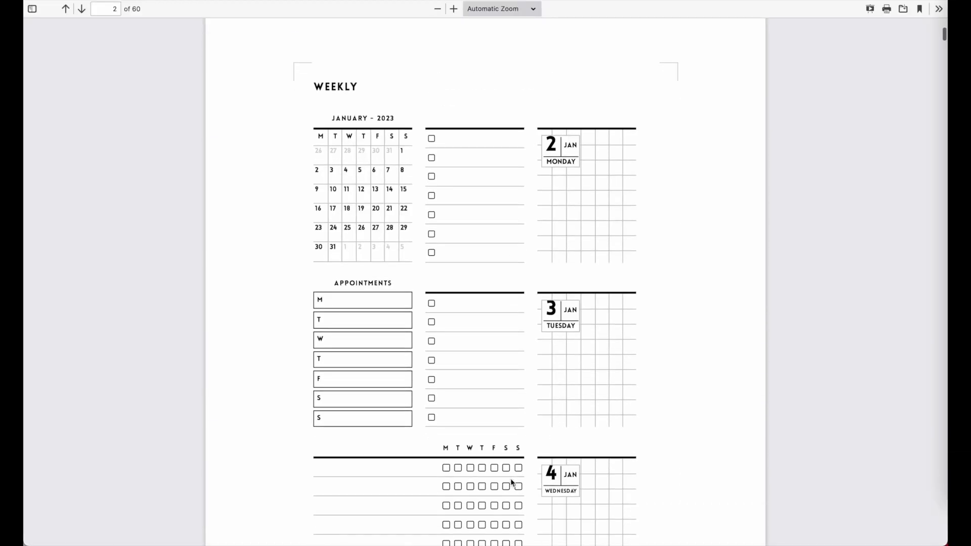
pyautogui.scroll(-10, 512, 482)
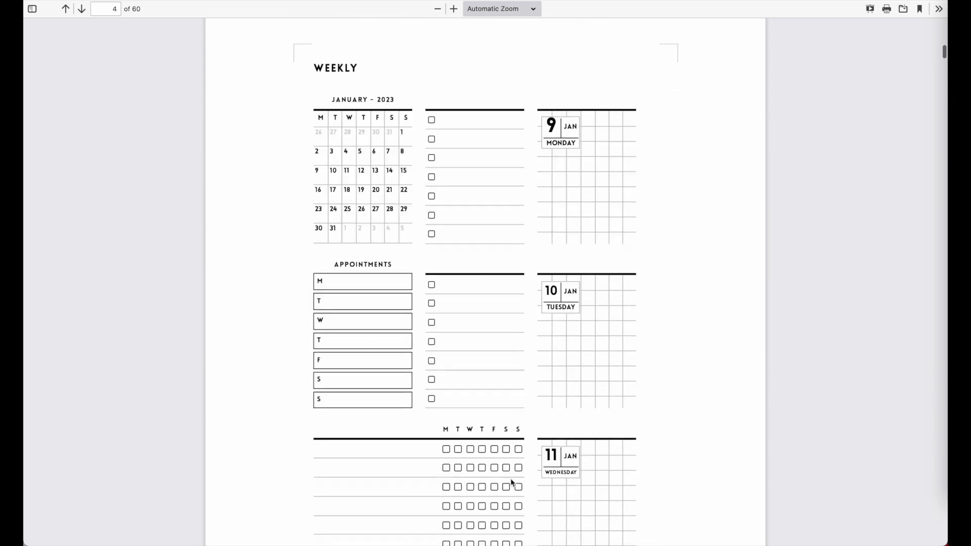
pyautogui.scroll(3, 512, 483)
pyautogui.scroll(-3, 512, 482)
pyautogui.scroll(-11, 511, 482)
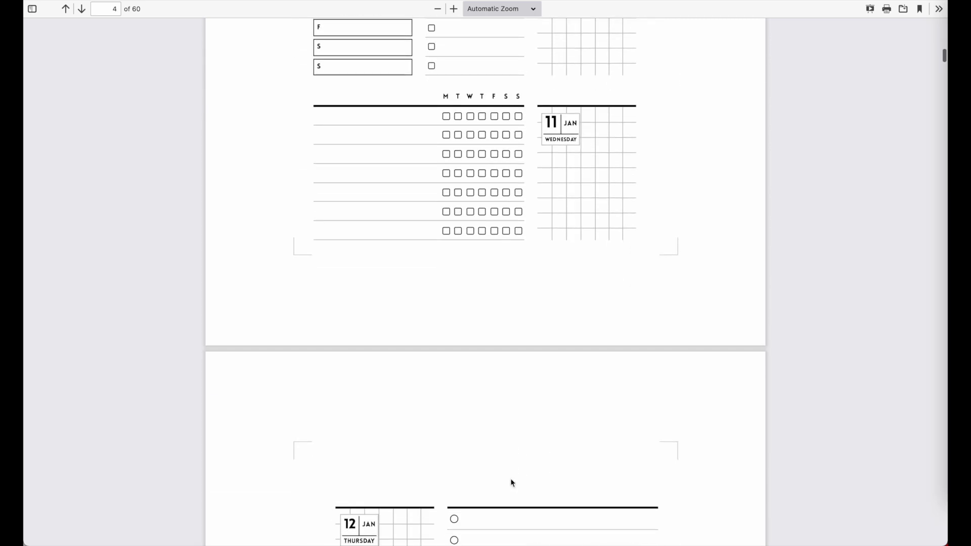
pyautogui.scroll(-5, 512, 483)
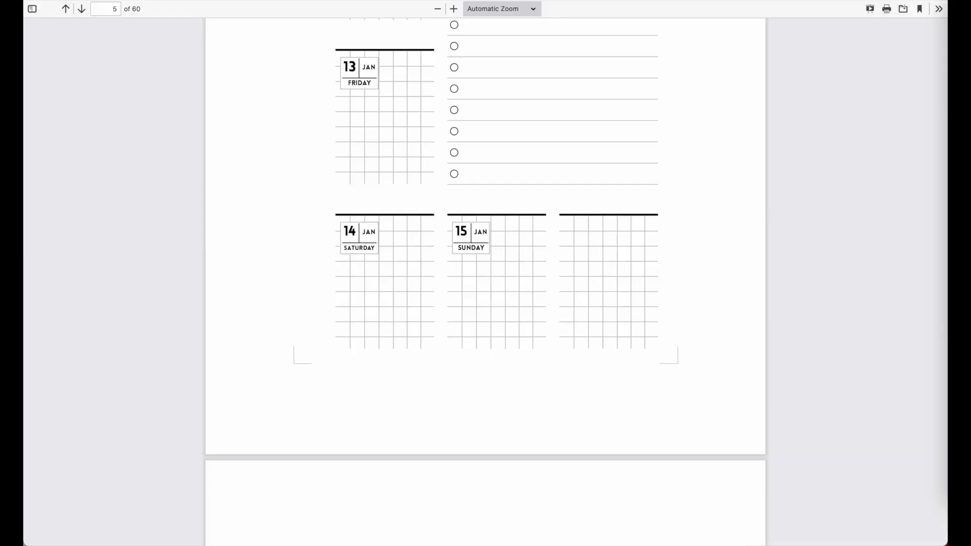
pyautogui.scroll(20, 255, 446)
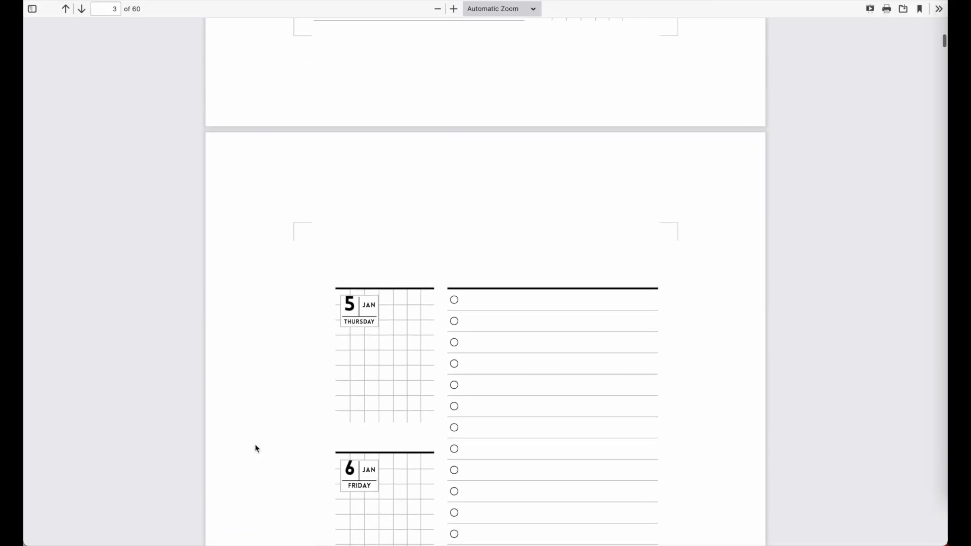
pyautogui.scroll(20, 437, 351)
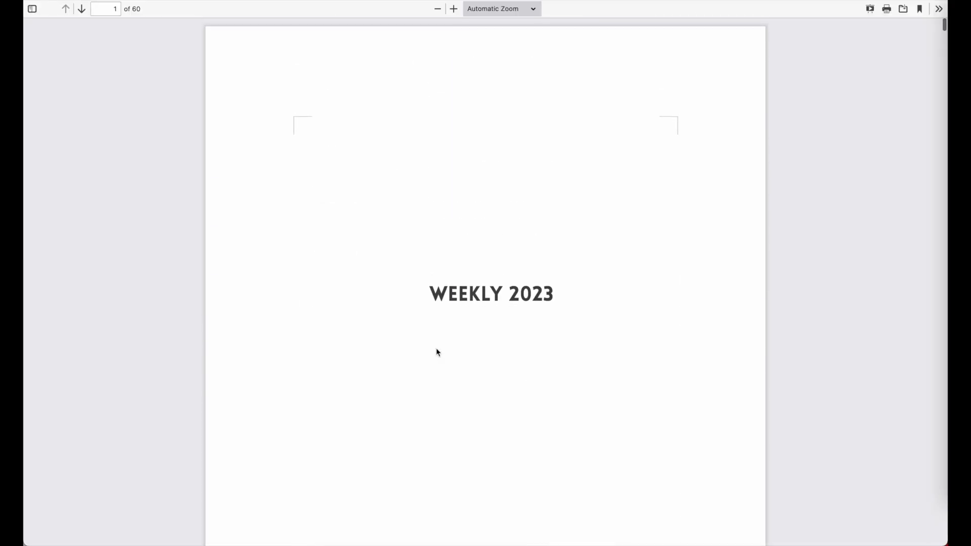
pyautogui.scroll(-20, 437, 352)
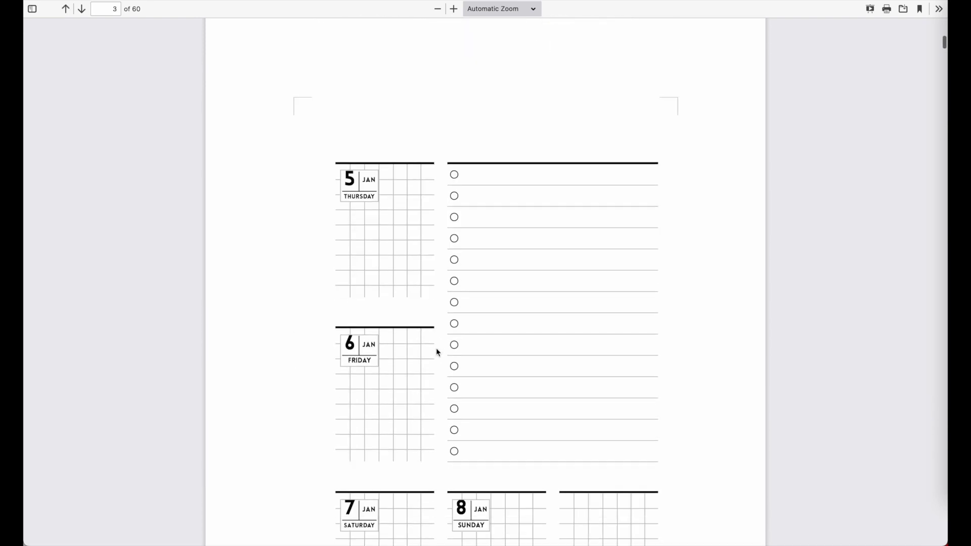
pyautogui.scroll(5, 437, 352)
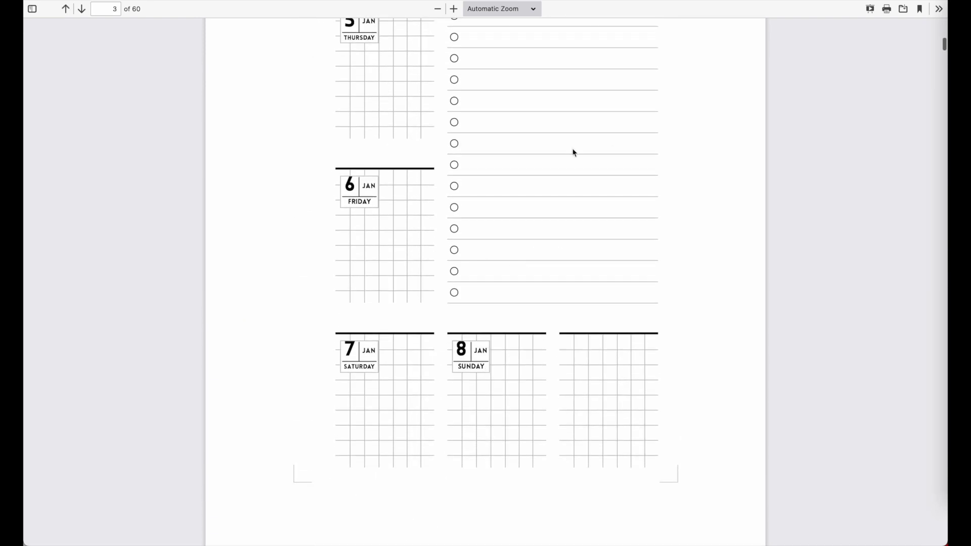
pyautogui.scroll(-20, 451, 500)
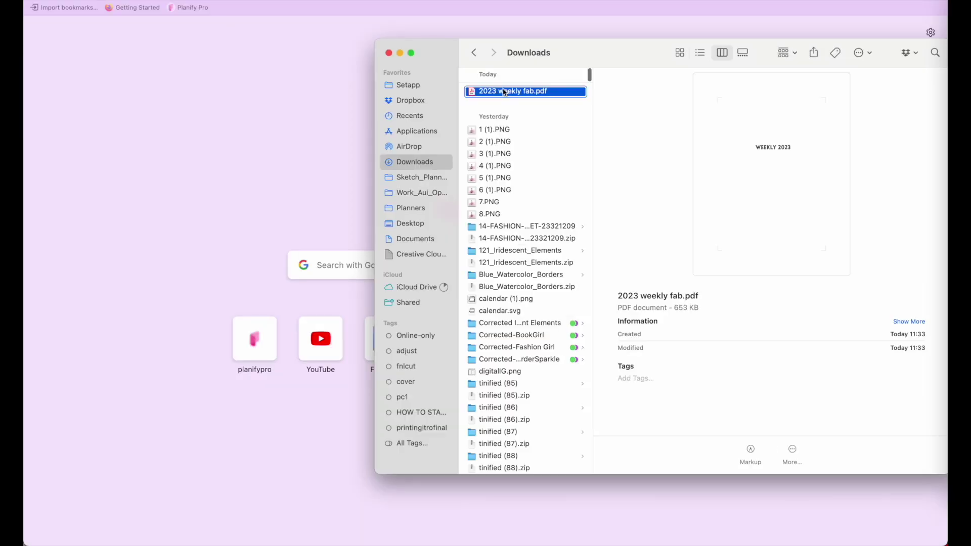
# Step: Open '2023 weekly fab.pdf' from Downloads with Adobe Acrobat Reader DC
pyautogui.rightClick(504, 93)
pyautogui.moveTo(556, 106)
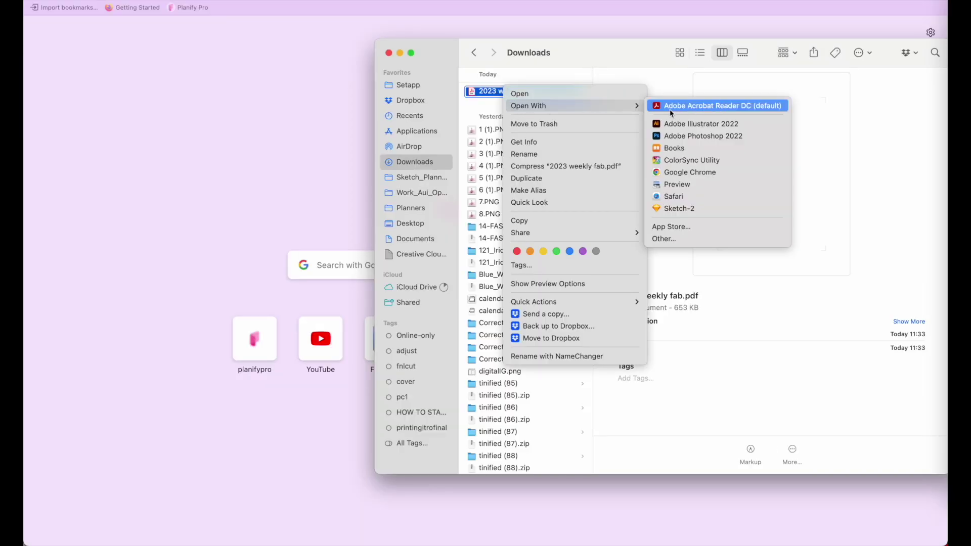
pyautogui.click(744, 109)
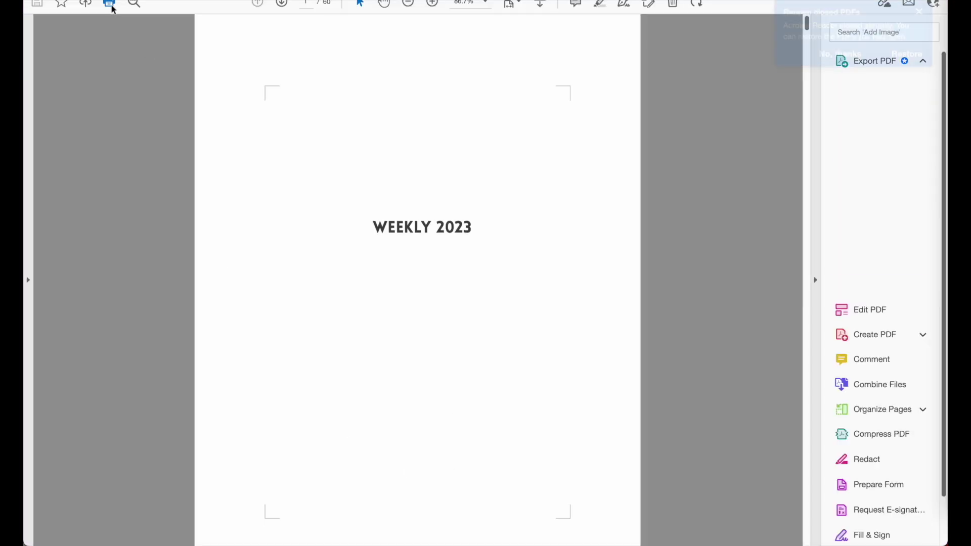
# Step: In Acrobat's print settings, limit printing to odd pages only under More Options
pyautogui.click(110, 5)
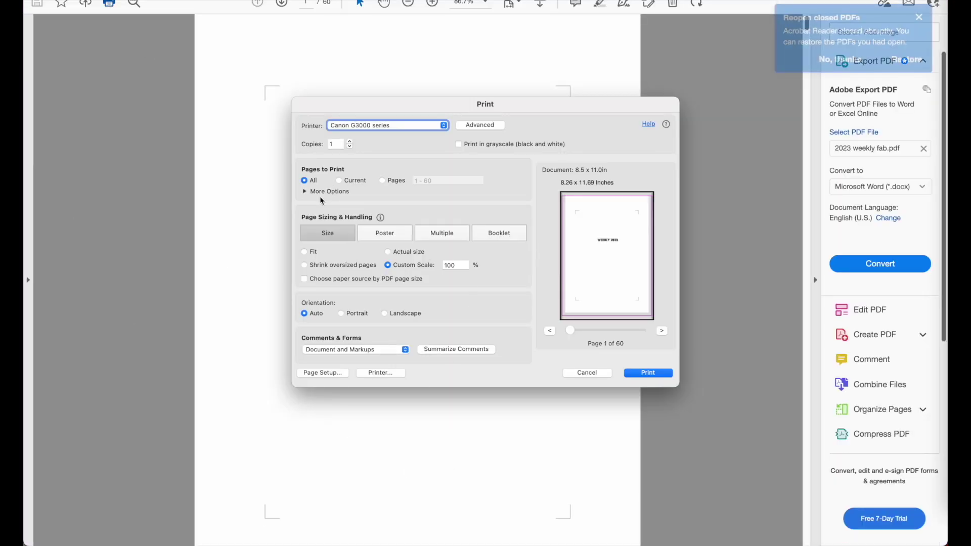
pyautogui.click(320, 192)
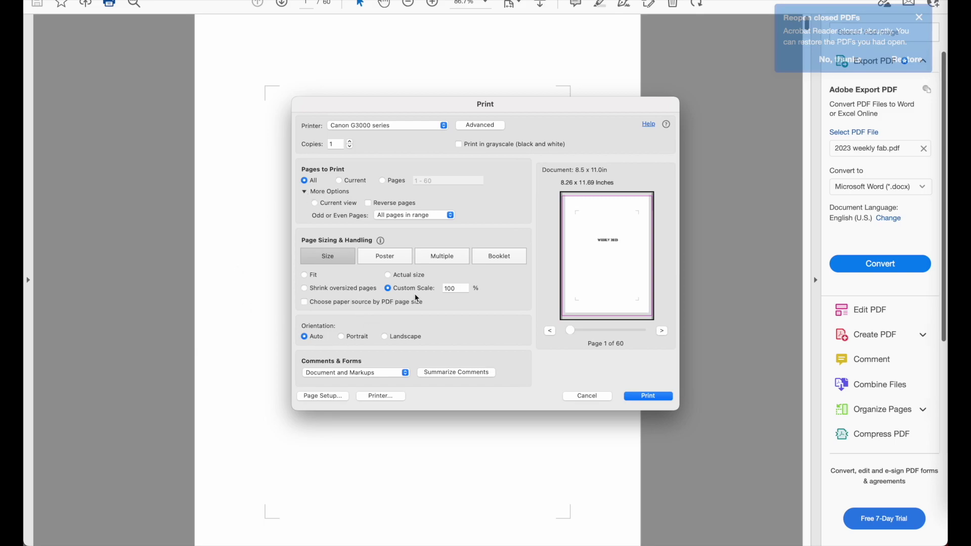
pyautogui.click(403, 217)
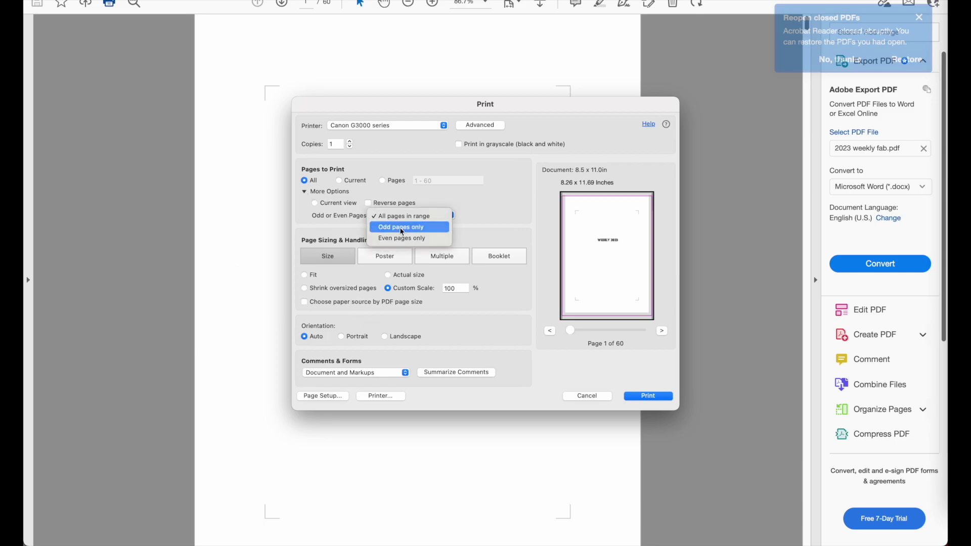
pyautogui.click(402, 229)
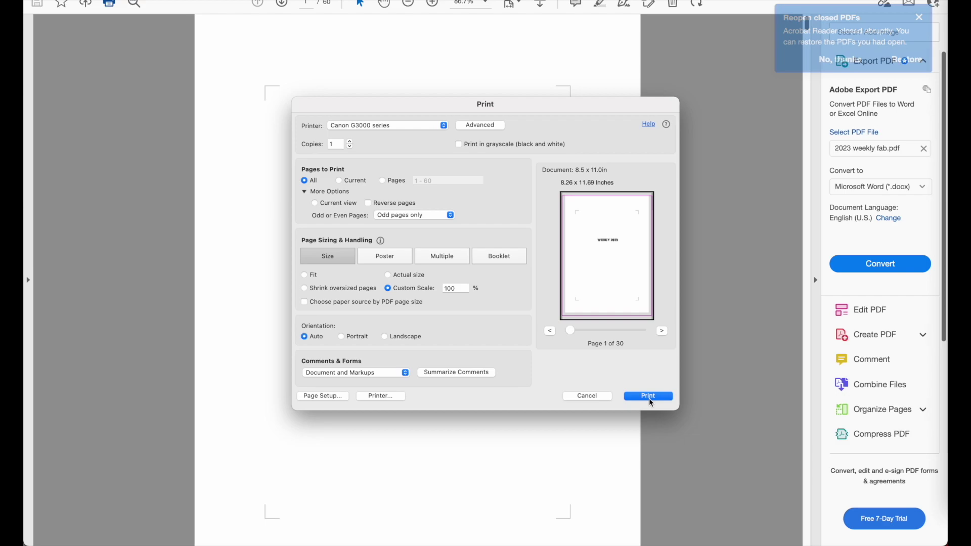
# Step: Switch the page selection to even pages only, giving 30 of the 60 pages on the Canon G3000 series
pyautogui.click(434, 215)
pyautogui.click(442, 220)
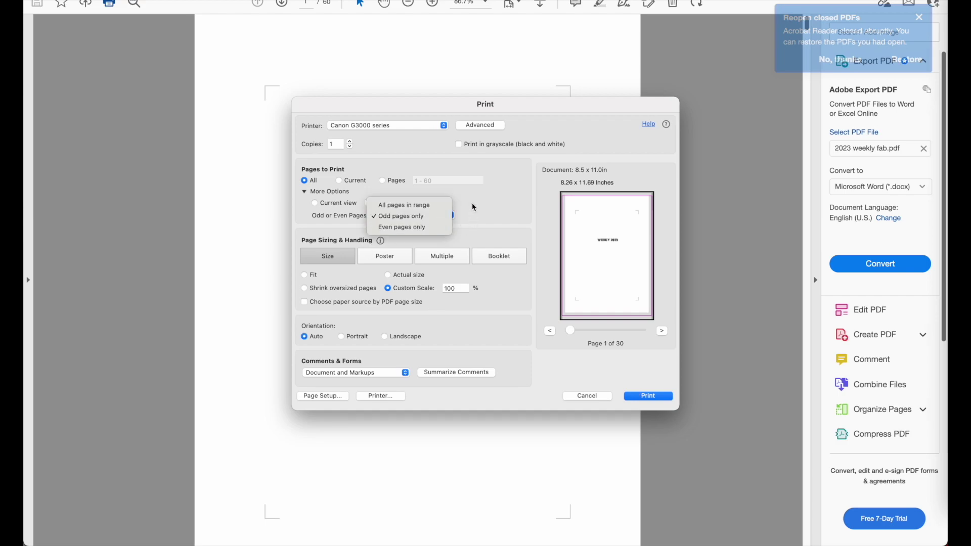
pyautogui.click(426, 214)
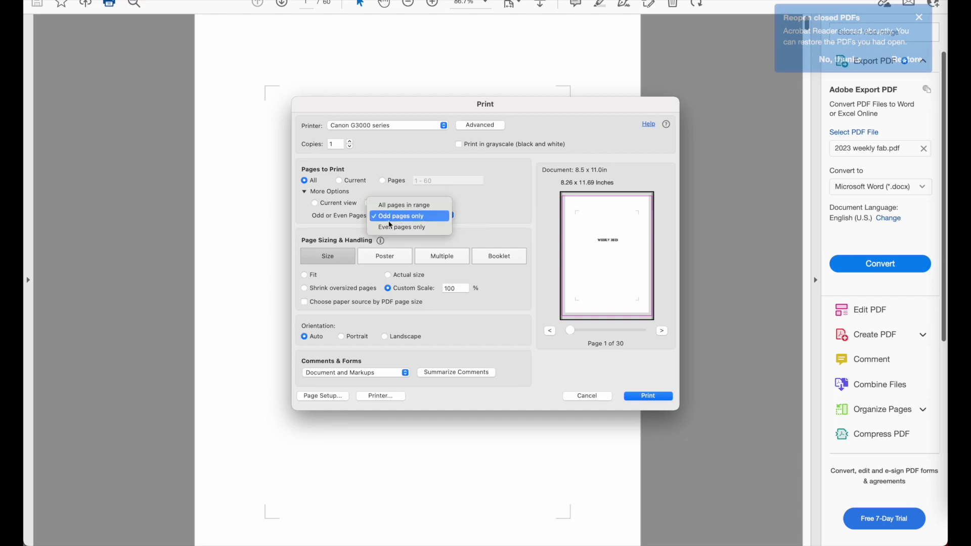
pyautogui.click(435, 227)
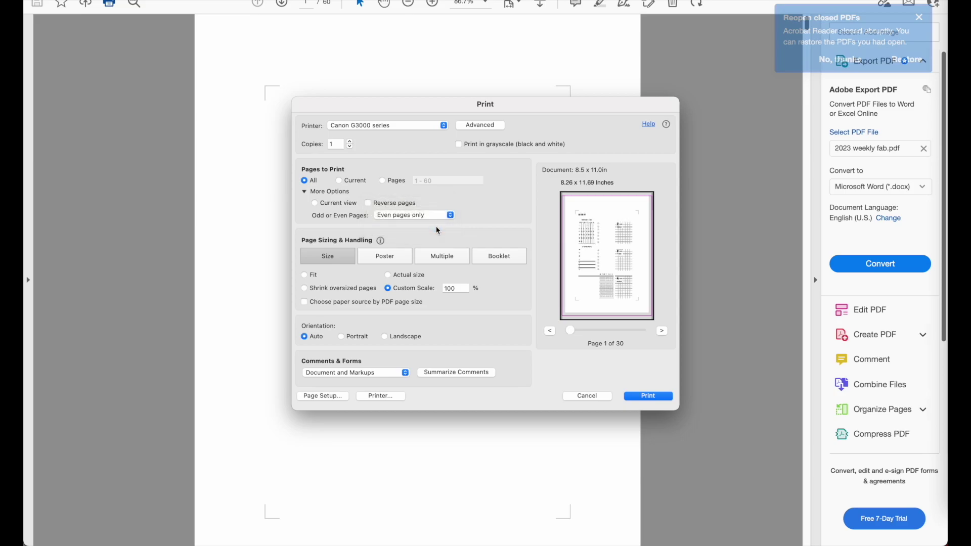